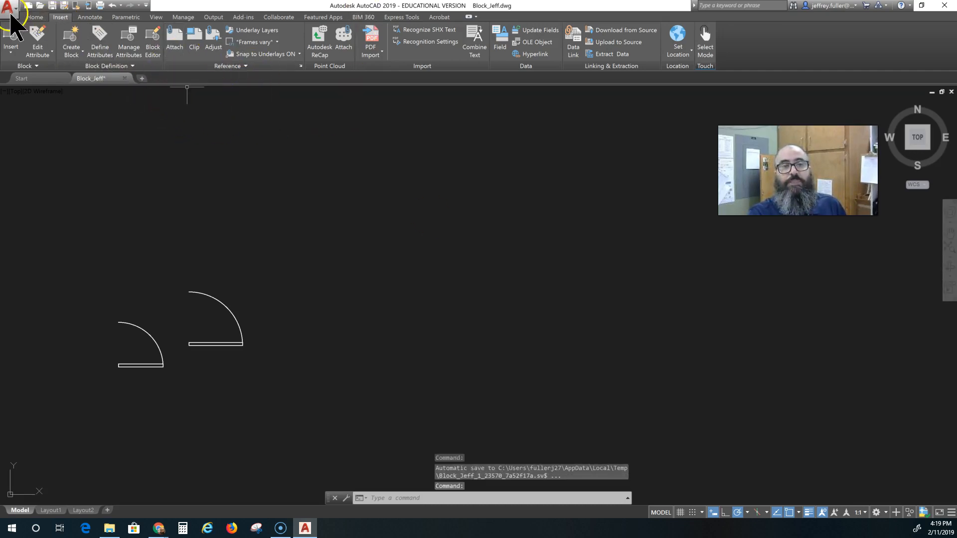
# Draw a rectangle 3' wide and 5' high in the empty area beside the door symbols.
pyautogui.click(31, 17)
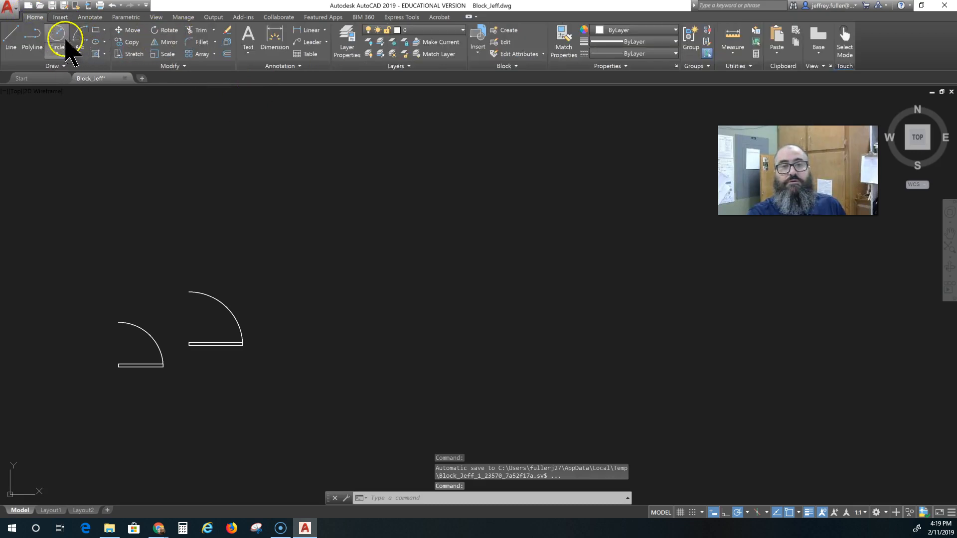
pyautogui.click(96, 31)
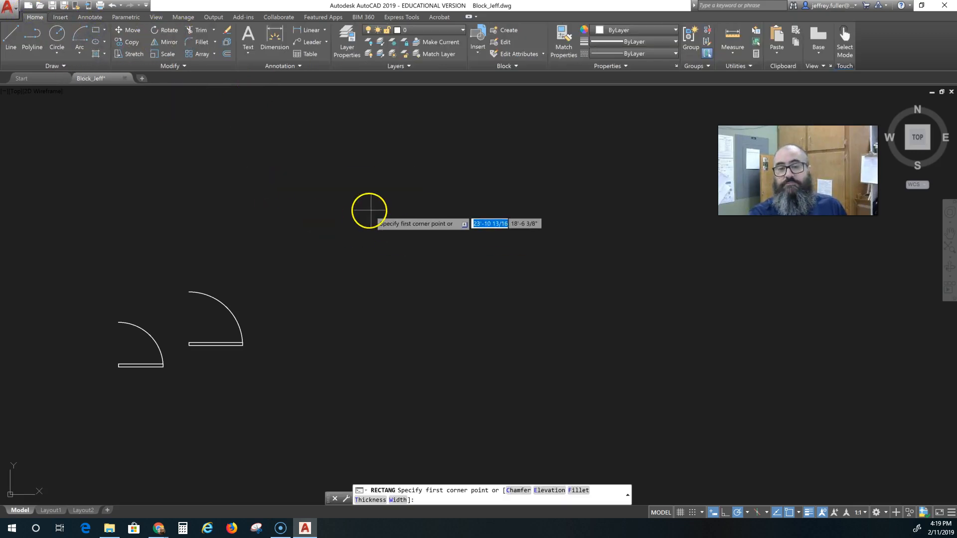
pyautogui.click(344, 217)
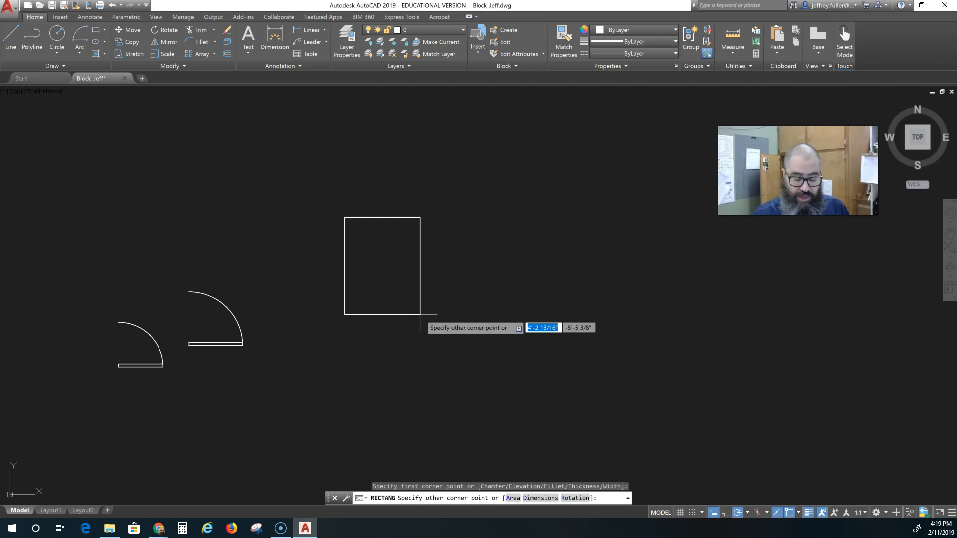
pyautogui.write('3')
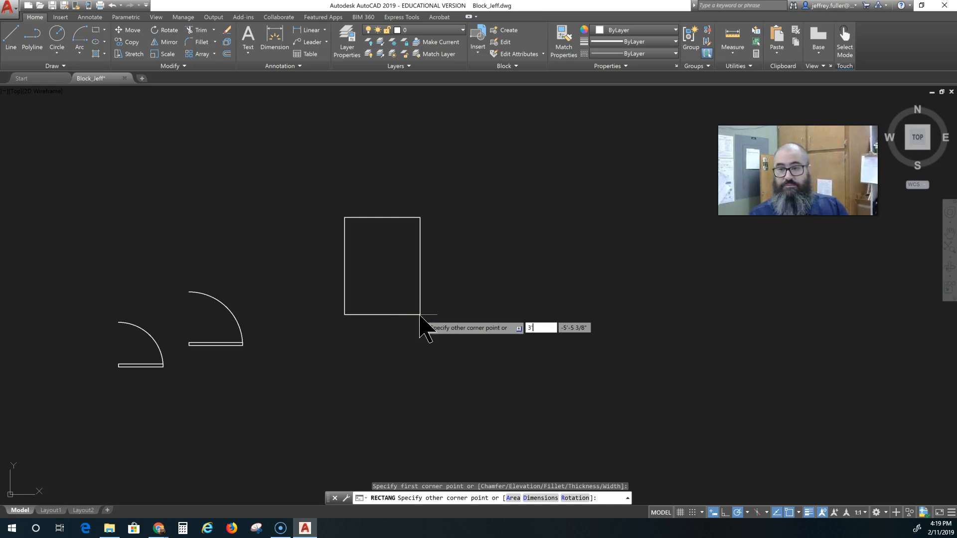
pyautogui.write("'")
pyautogui.press('Tab')
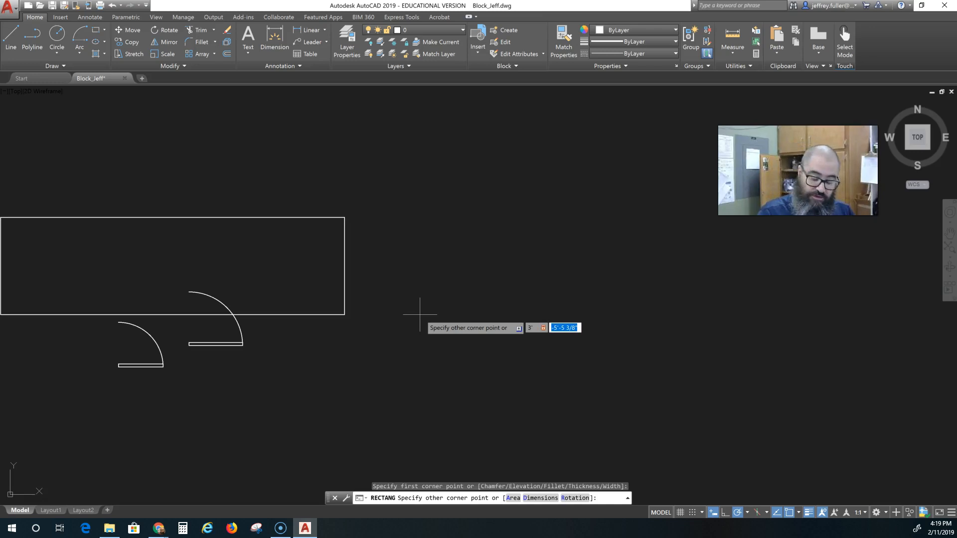
pyautogui.write('5')
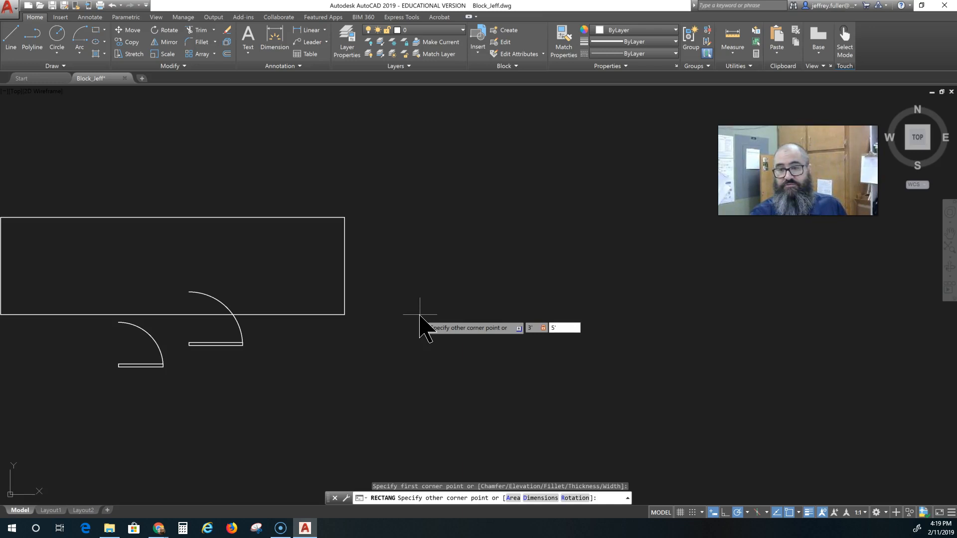
pyautogui.write("'")
pyautogui.press('Return')
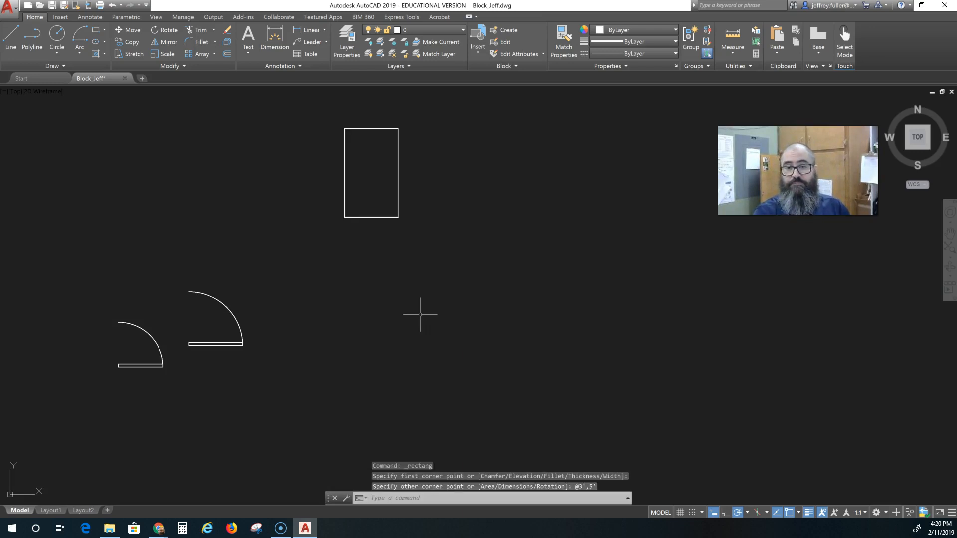
# Offset the 3' by 5' rectangle 3" to the inside.
pyautogui.moveTo(354, 228); pyautogui.dragTo(331, 325, button='middle')
pyautogui.scroll(4, 319, 291)
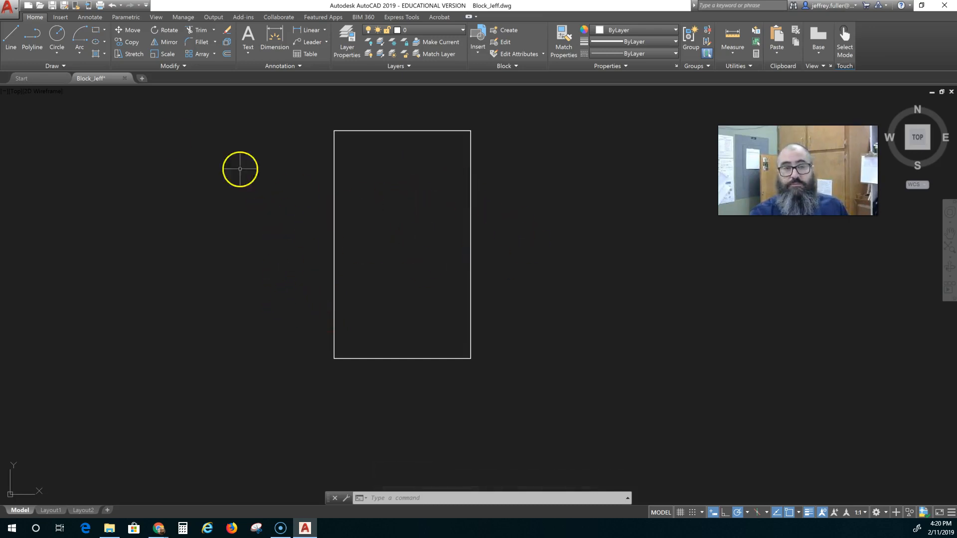
pyautogui.click(227, 54)
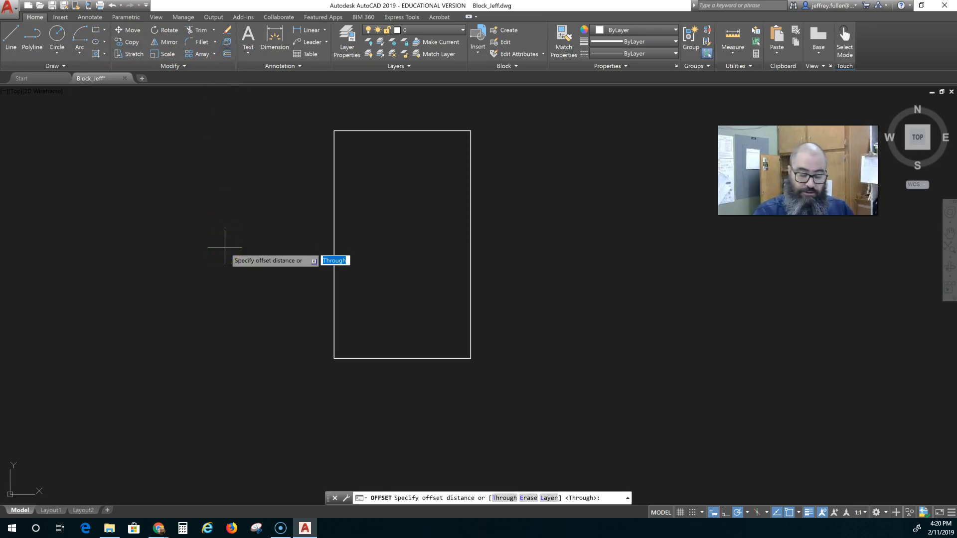
pyautogui.press('Return')
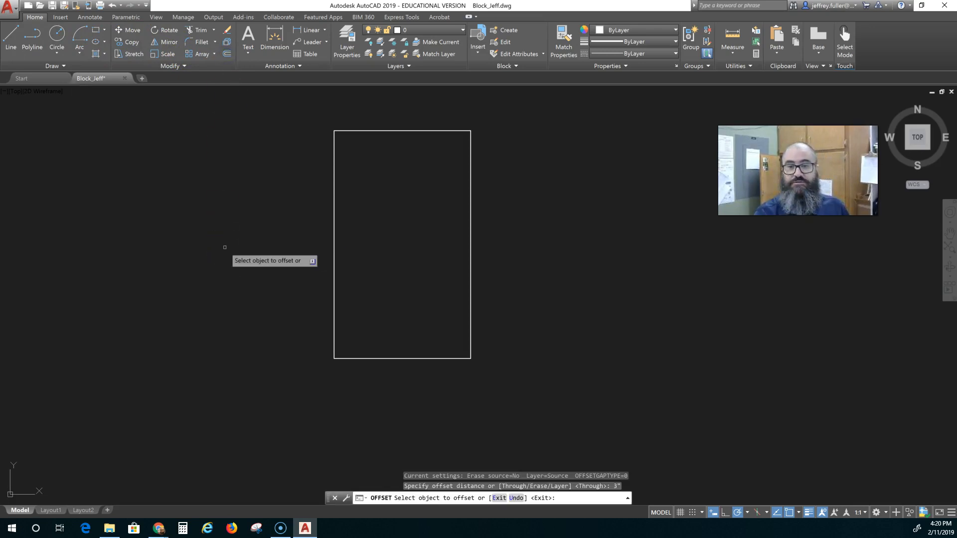
pyautogui.click(400, 131)
pyautogui.click(396, 140)
pyautogui.press('Escape')
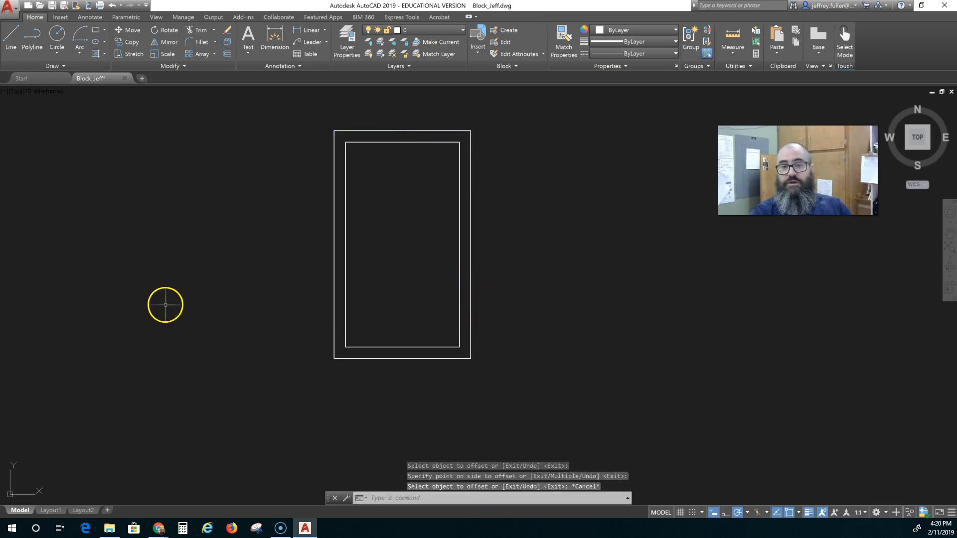
# Set the fillet radius to 5" and round the inner rectangle's upper-right corner.
pyautogui.scroll(4, 238, 353)
pyautogui.scroll(-2, 238, 352)
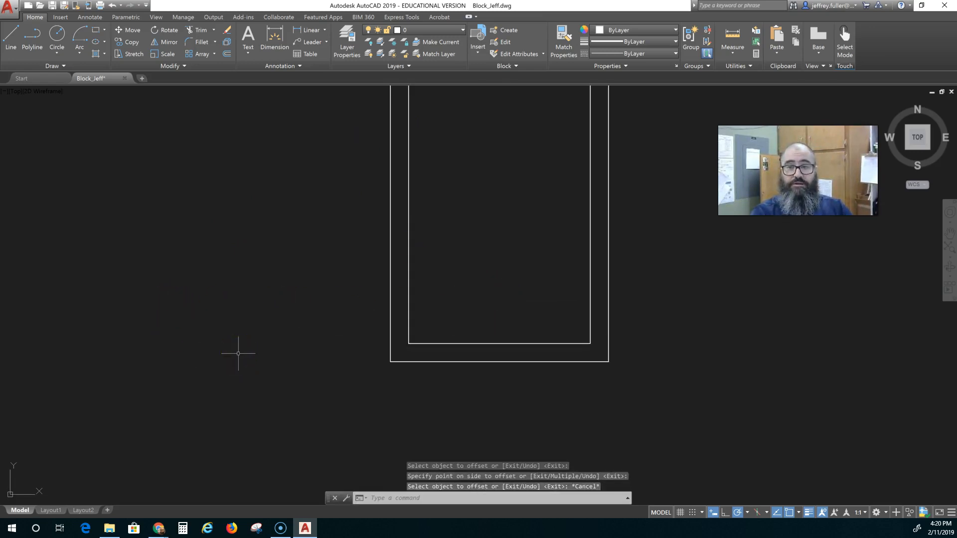
pyautogui.scroll(-3, 240, 339)
pyautogui.scroll(2, 245, 317)
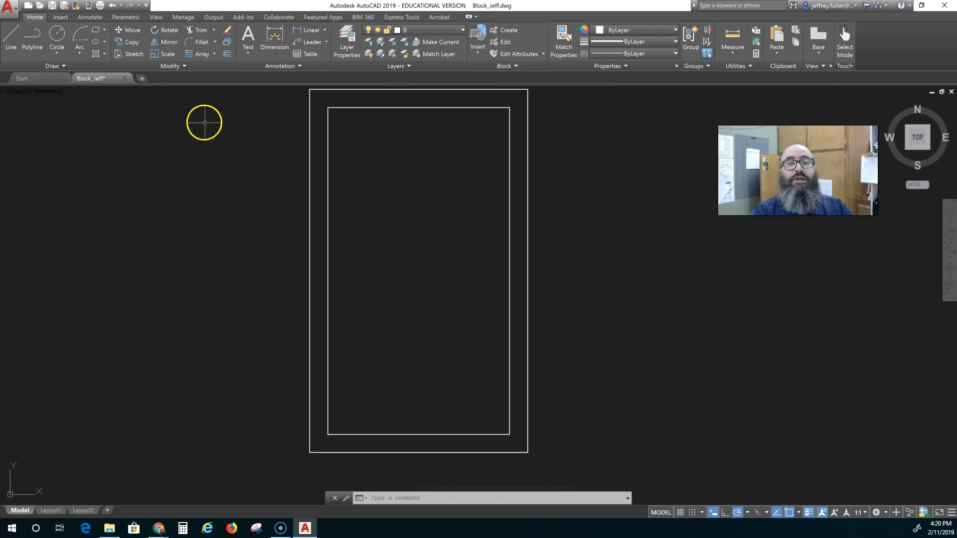
pyautogui.click(205, 42)
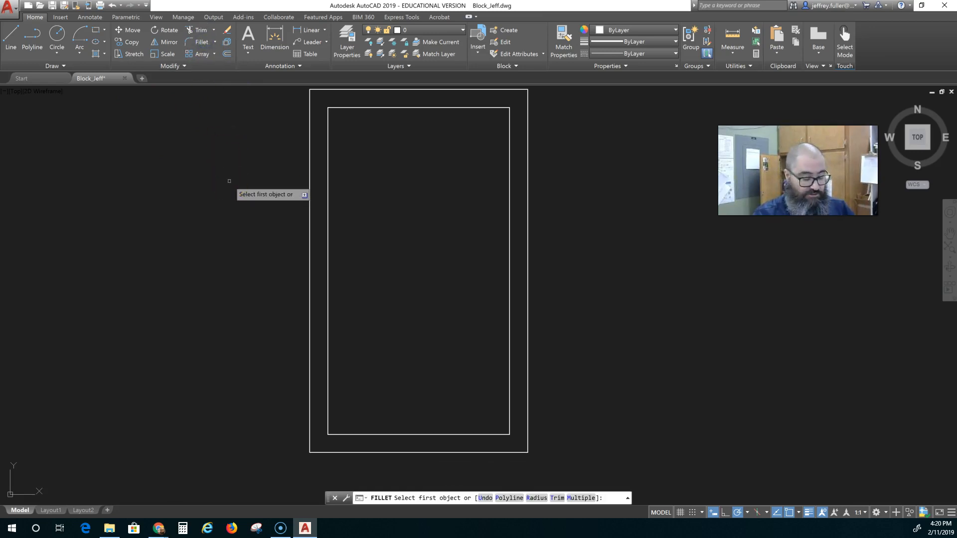
pyautogui.click(200, 42)
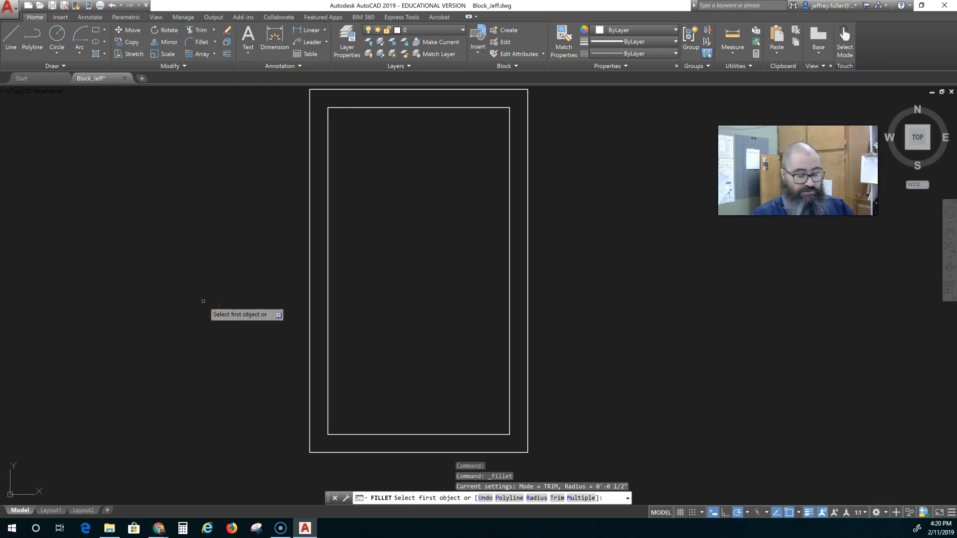
pyautogui.write('r')
pyautogui.press('Return')
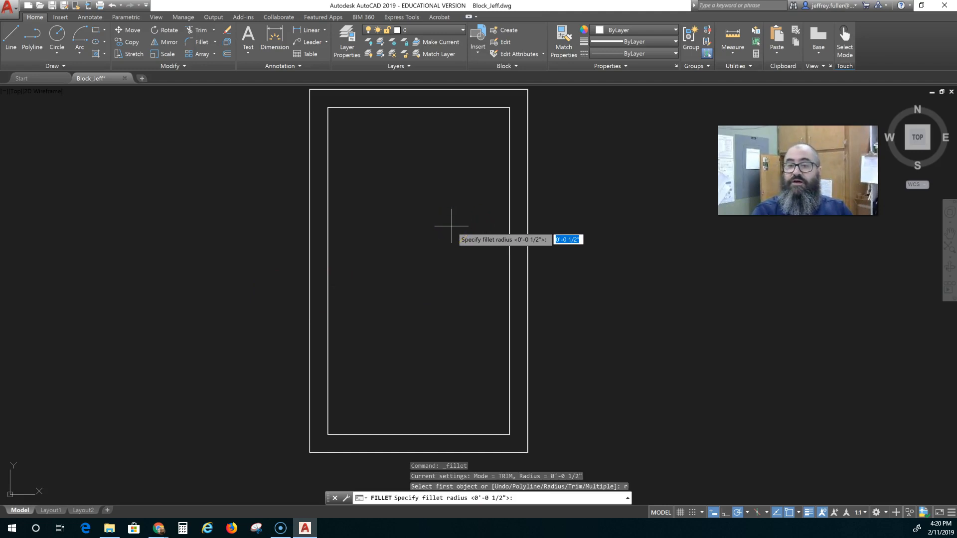
pyautogui.write('5')
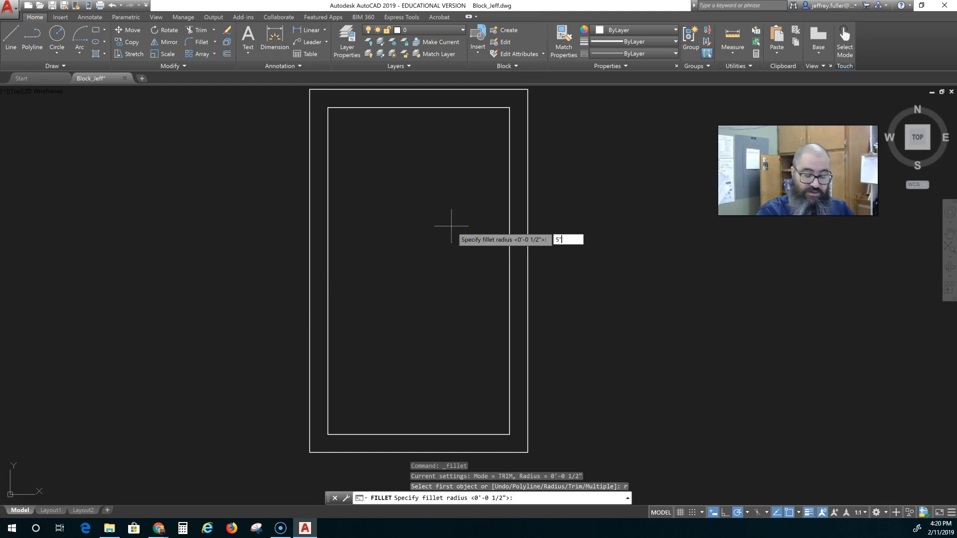
pyautogui.press('Return')
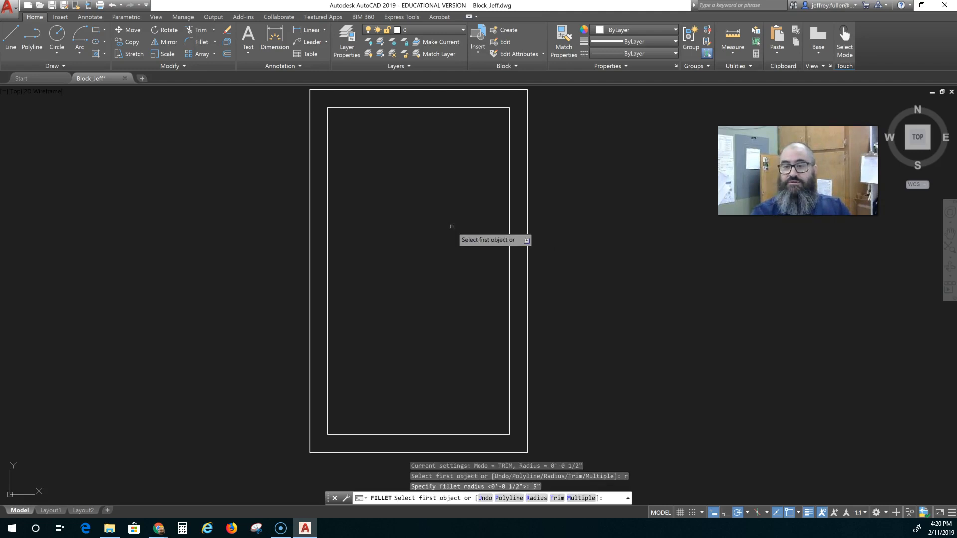
pyautogui.click(509, 137)
pyautogui.click(467, 107)
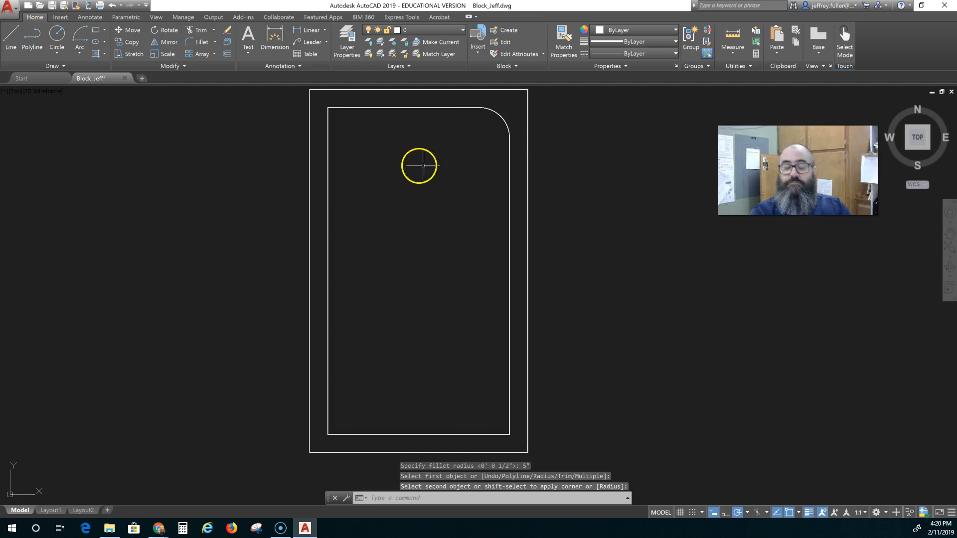
# Fillet the inner rectangle's remaining three corners with the same 5" radius.
pyautogui.press('Return')
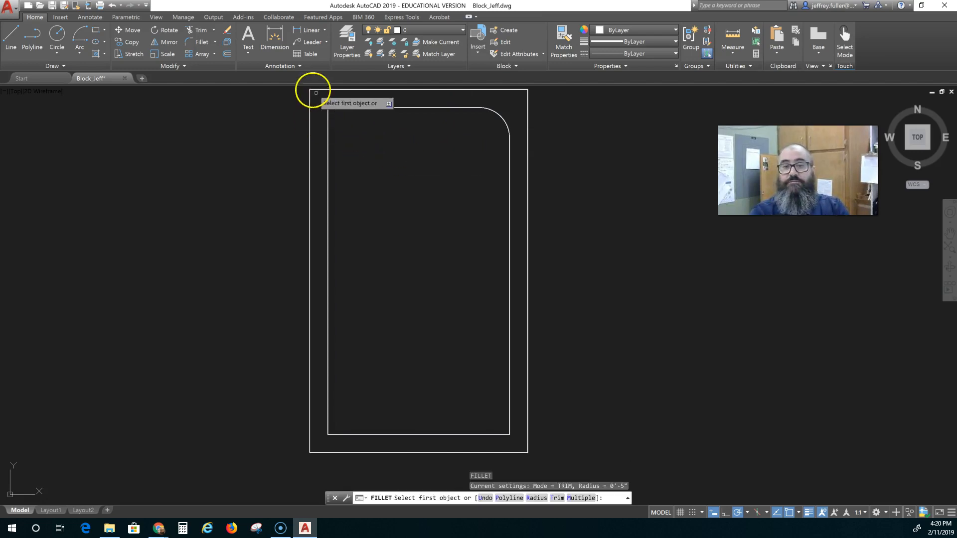
pyautogui.click(340, 108)
pyautogui.click(328, 135)
pyautogui.press('Return')
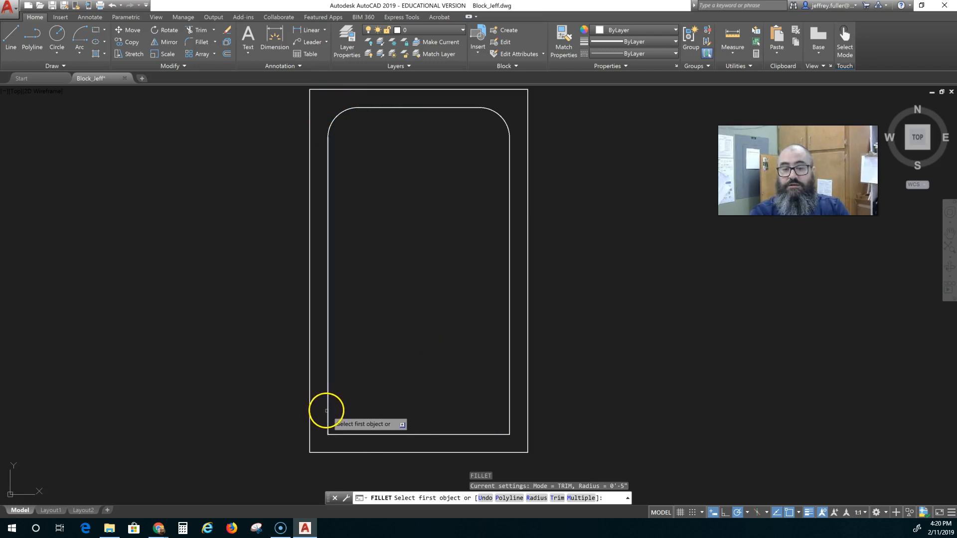
pyautogui.click(328, 409)
pyautogui.click(339, 431)
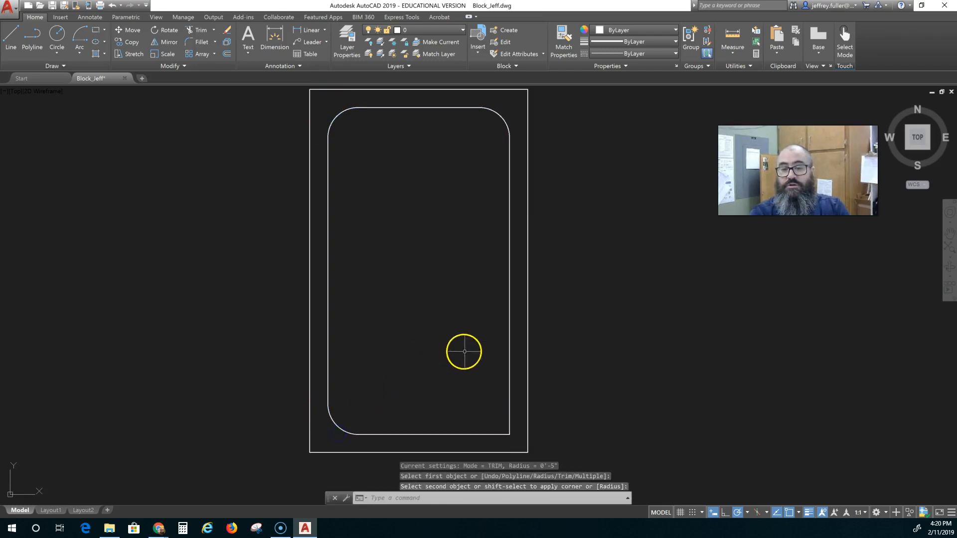
pyautogui.press('Return')
pyautogui.click(484, 433)
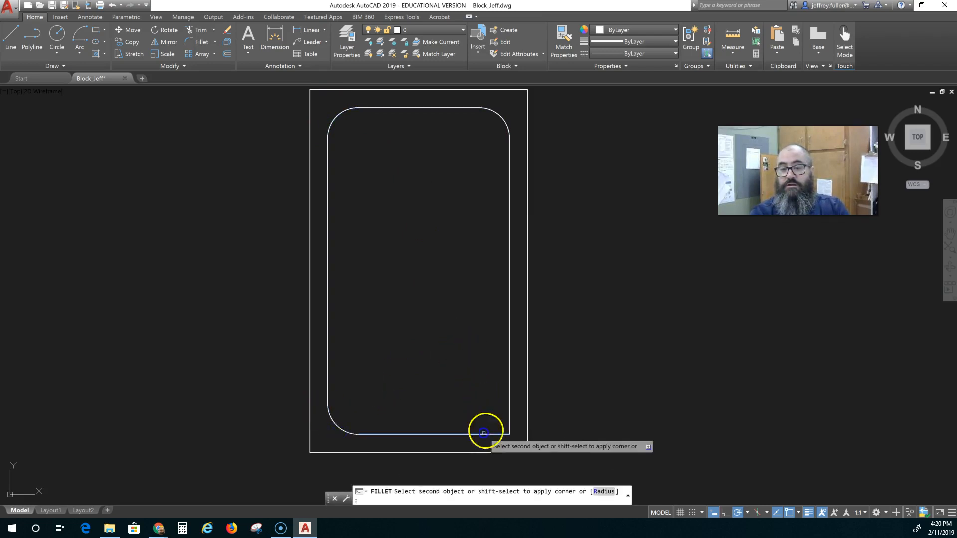
pyautogui.click(508, 400)
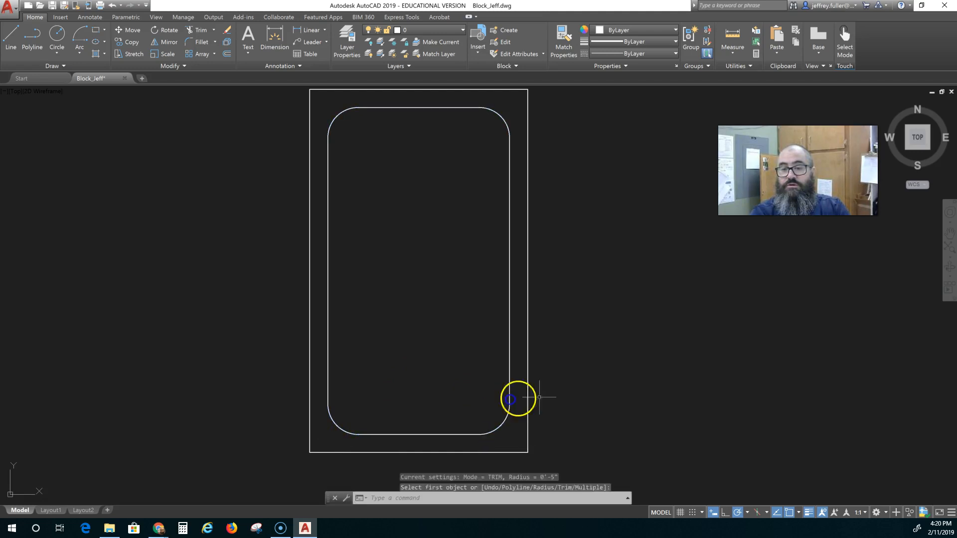
pyautogui.press('Escape')
# Draw a vertical line about 8 1/8" long downward from the midpoint of the outer rectangle's top edge.
pyautogui.scroll(-2, 618, 384)
pyautogui.moveTo(618, 384); pyautogui.dragTo(556, 391, button='middle')
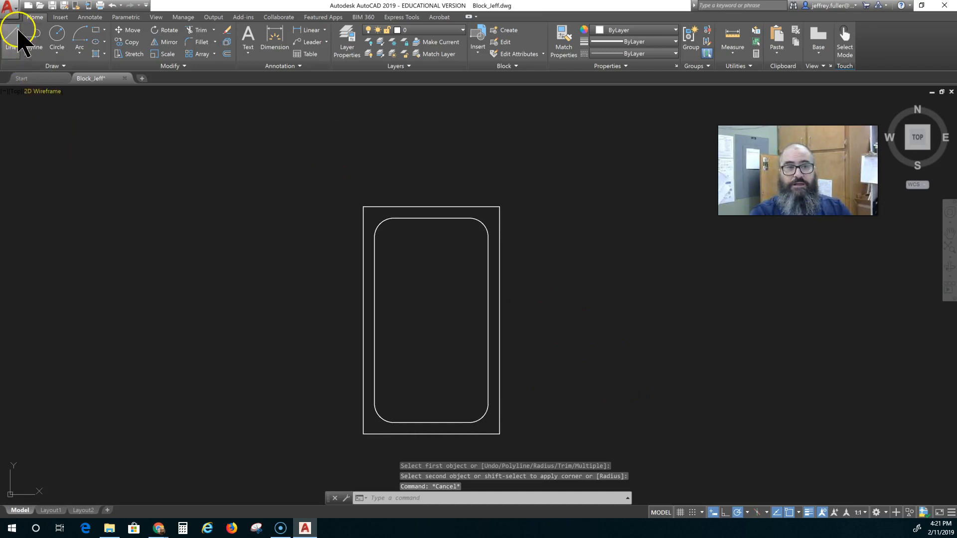
pyautogui.moveTo(263, 192); pyautogui.dragTo(172, 194, button='middle')
pyautogui.scroll(5, 316, 217)
pyautogui.moveTo(380, 255)
pyautogui.mouseDown(button='middle')
pyautogui.moveTo(284, 288)
pyautogui.moveTo(357, 310)
pyautogui.mouseUp(button='middle')
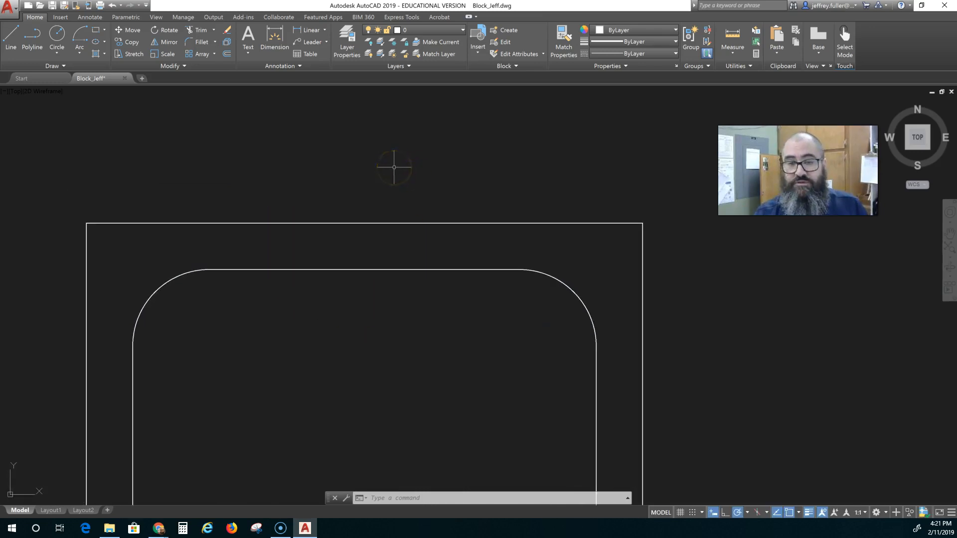
pyautogui.click(17, 43)
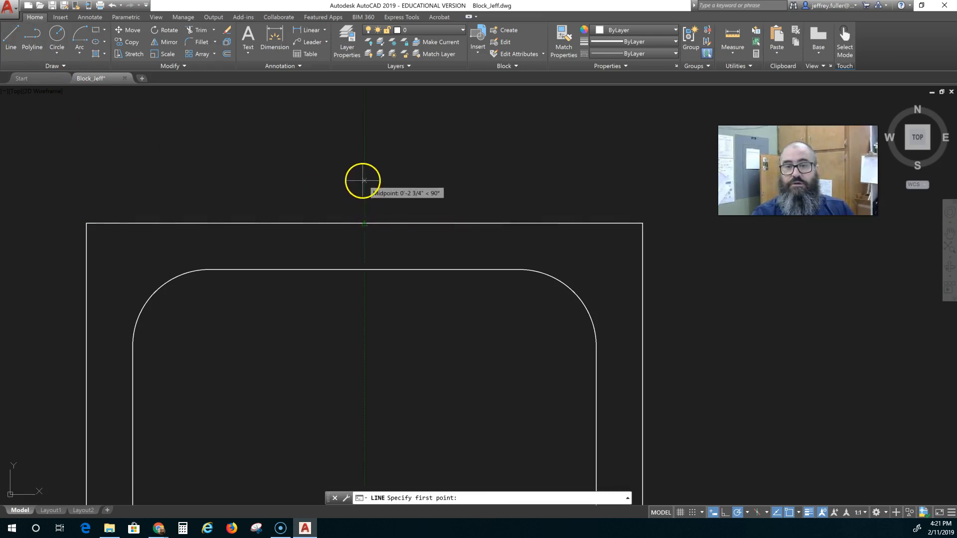
pyautogui.click(364, 224)
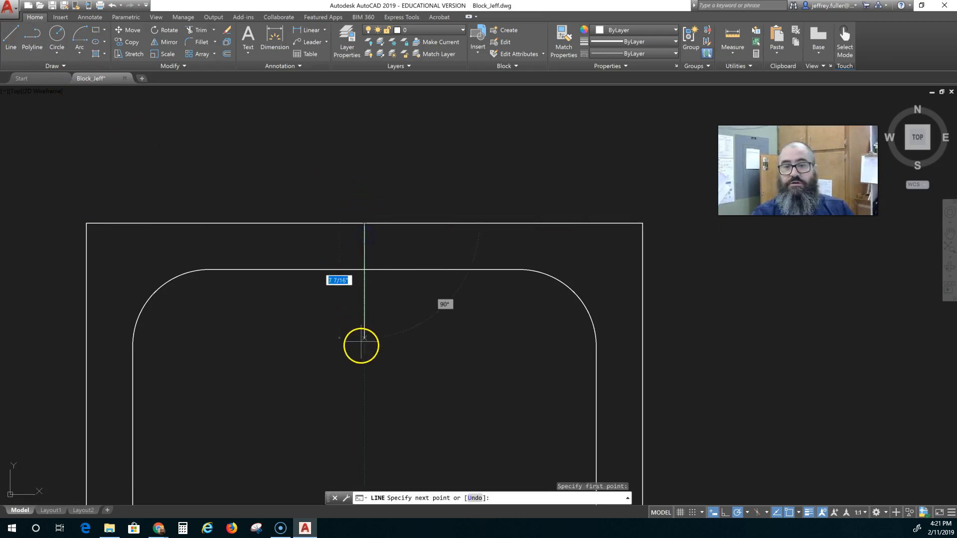
pyautogui.press('Escape')
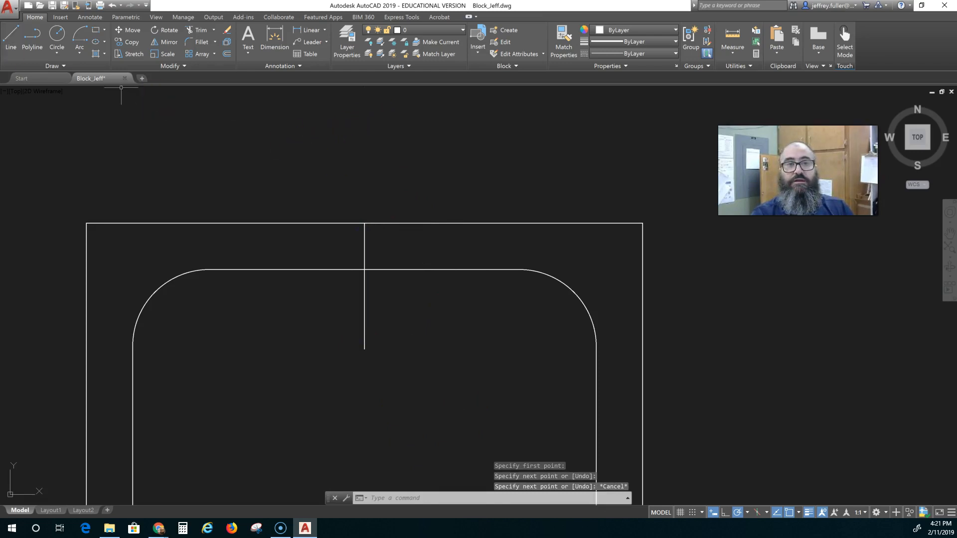
# Stretch the lower end of the vertical centre line straight down to lengthen it.
pyautogui.click(365, 327)
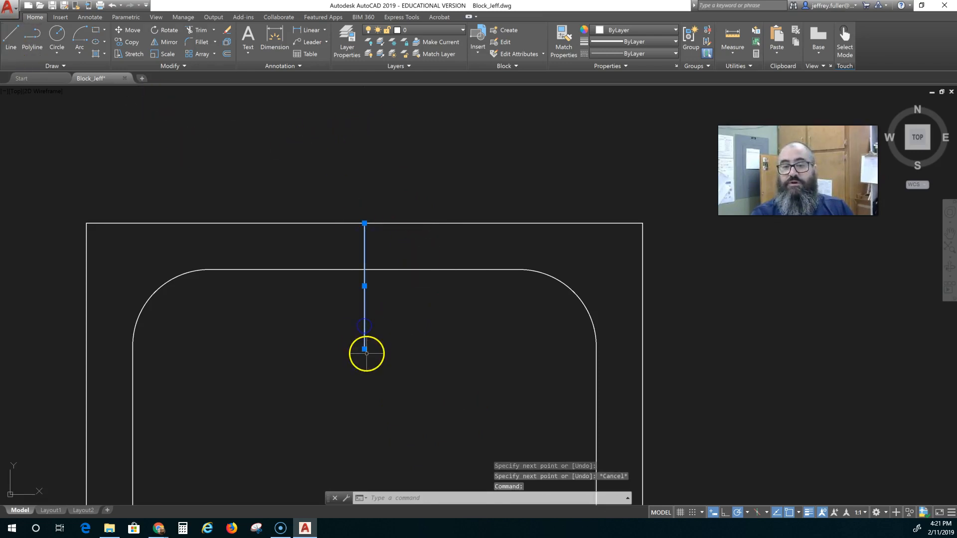
pyautogui.click(364, 349)
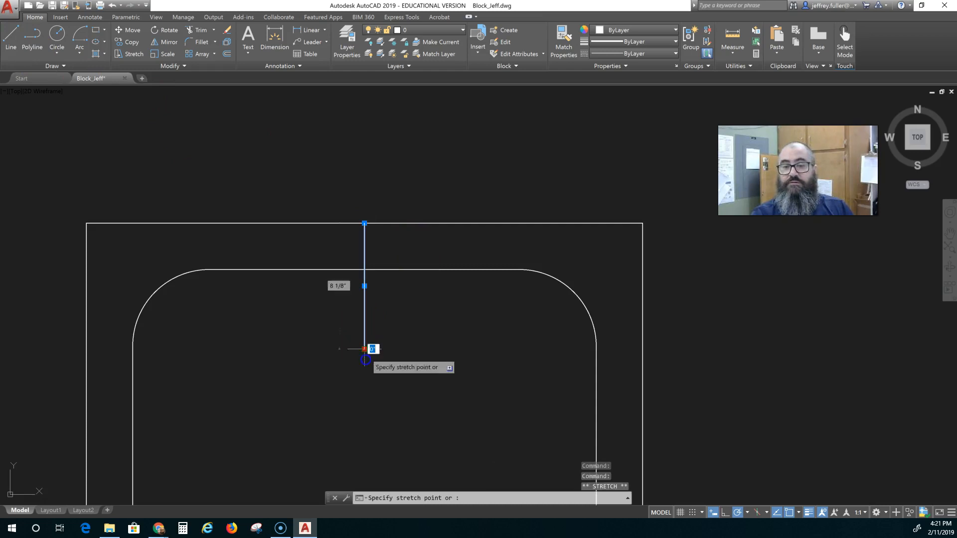
pyautogui.click(365, 380)
pyautogui.press('Escape')
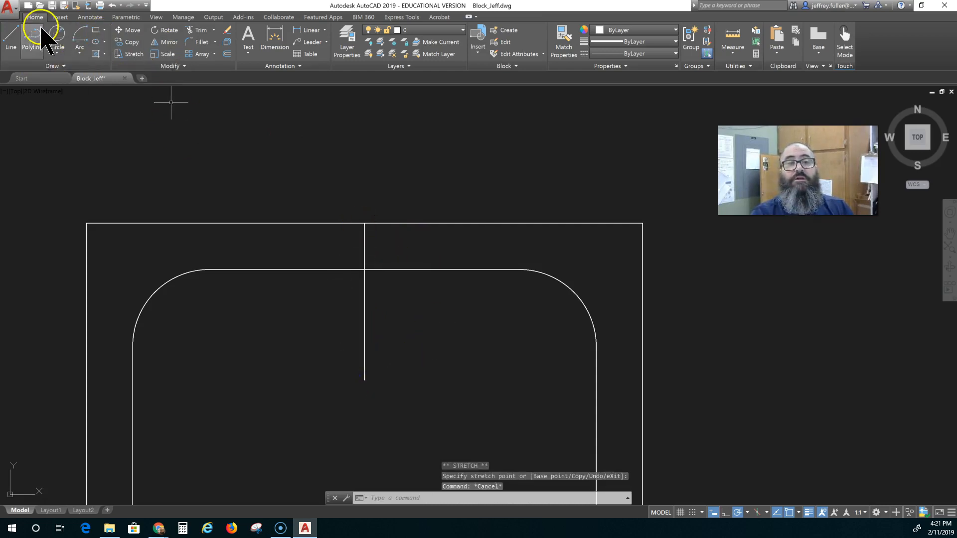
# Draw a slanted line about 10 3/8" long from the centre line's lower end to the outer top edge, about 2 3/16" left of centre.
pyautogui.click(15, 36)
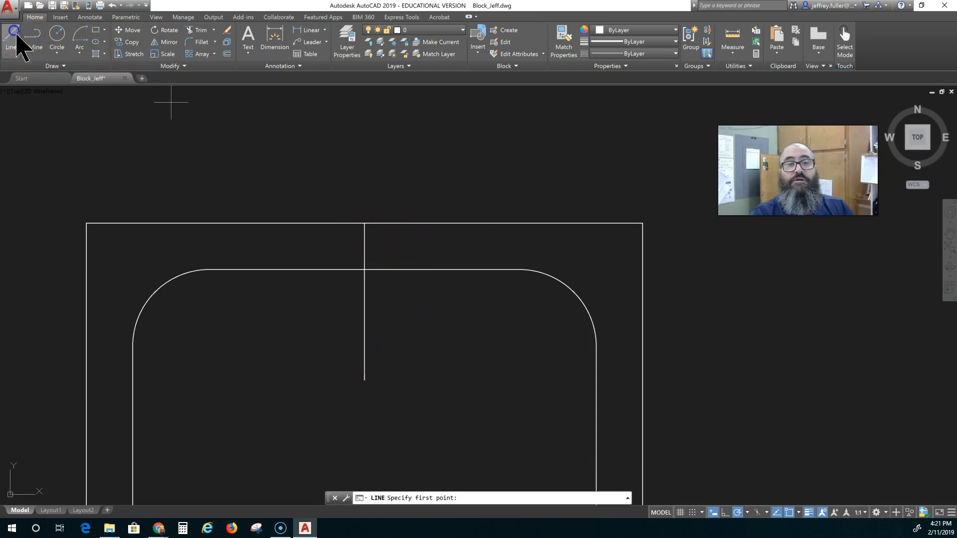
pyautogui.click(364, 380)
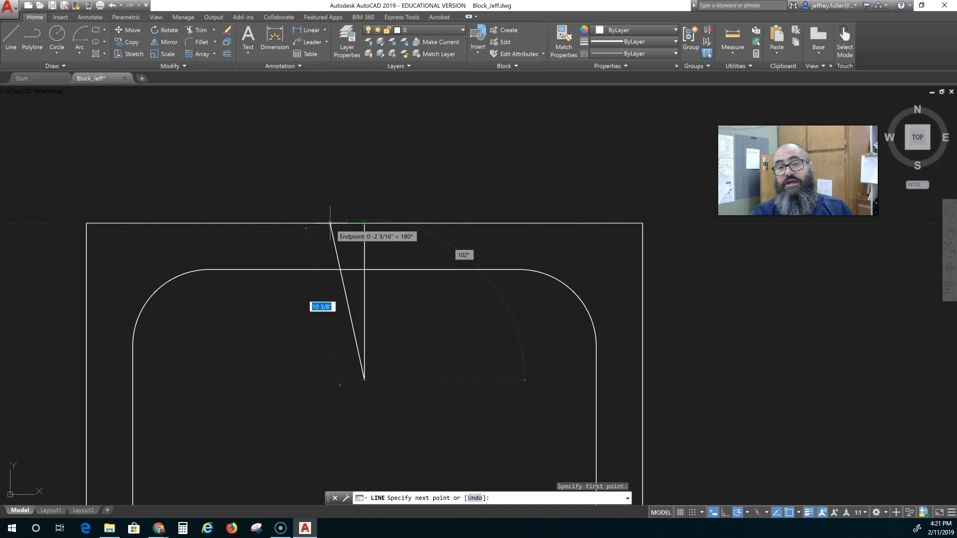
pyautogui.click(330, 224)
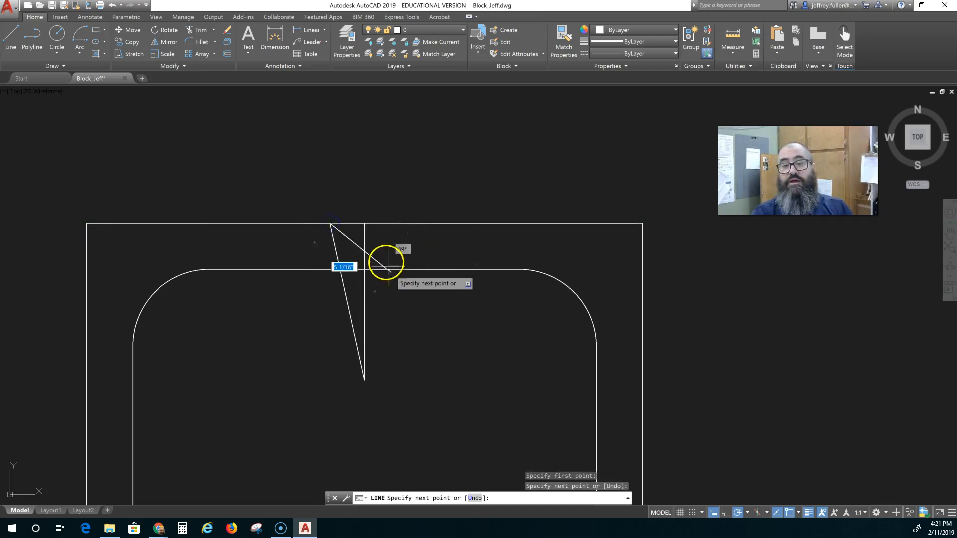
pyautogui.press('Escape')
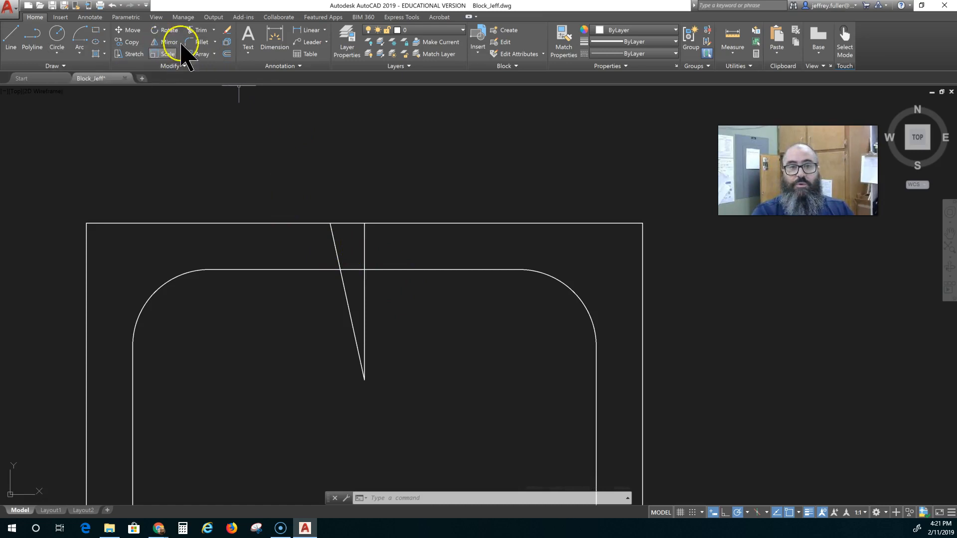
pyautogui.click(164, 43)
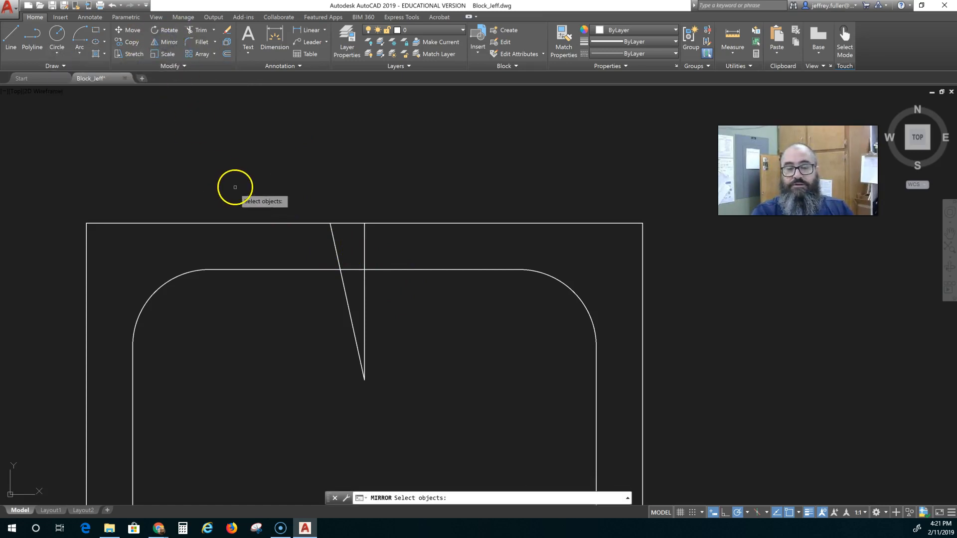
pyautogui.click(335, 246)
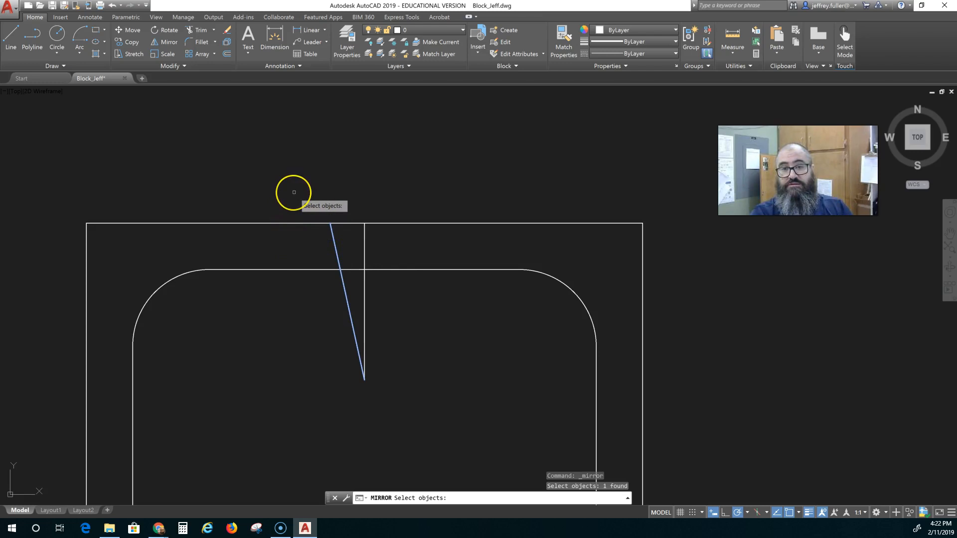
pyautogui.press('Return')
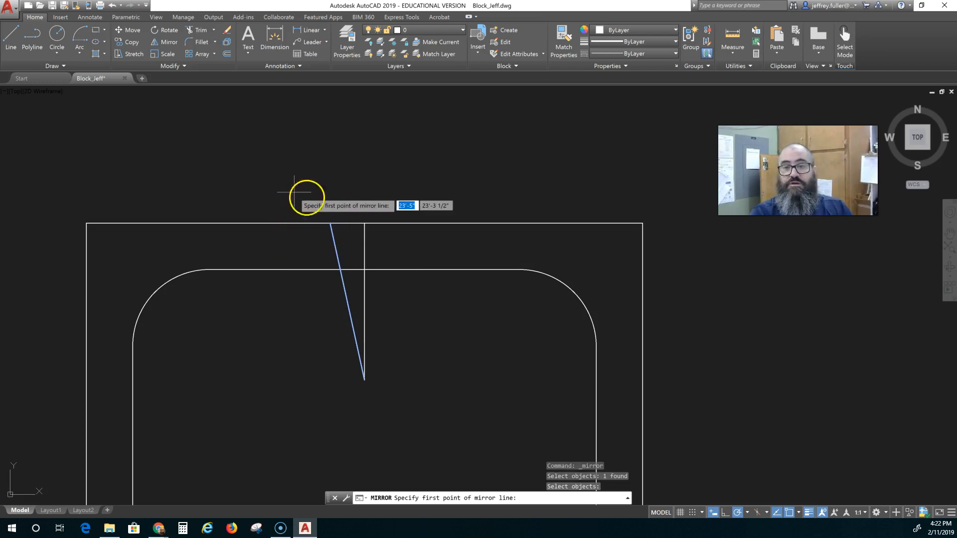
pyautogui.click(365, 223)
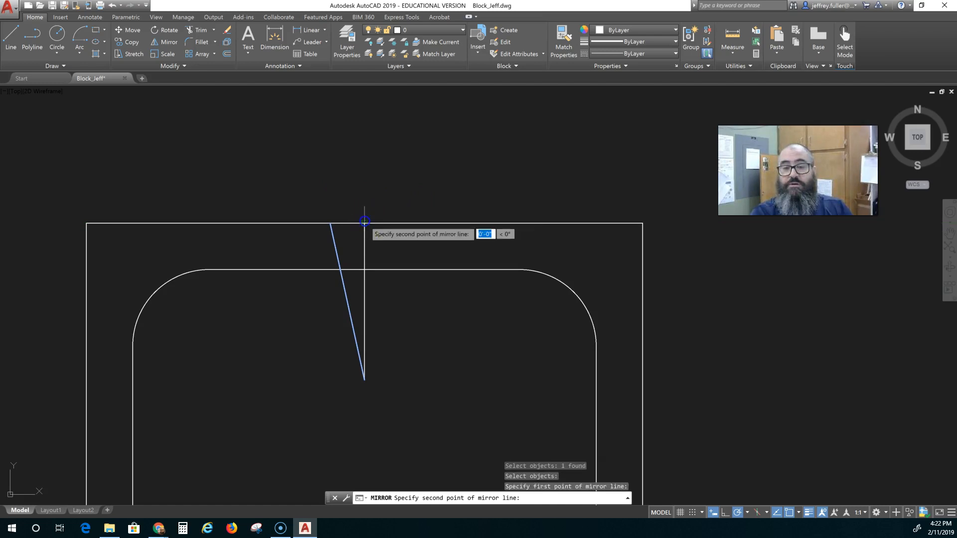
pyautogui.click(364, 287)
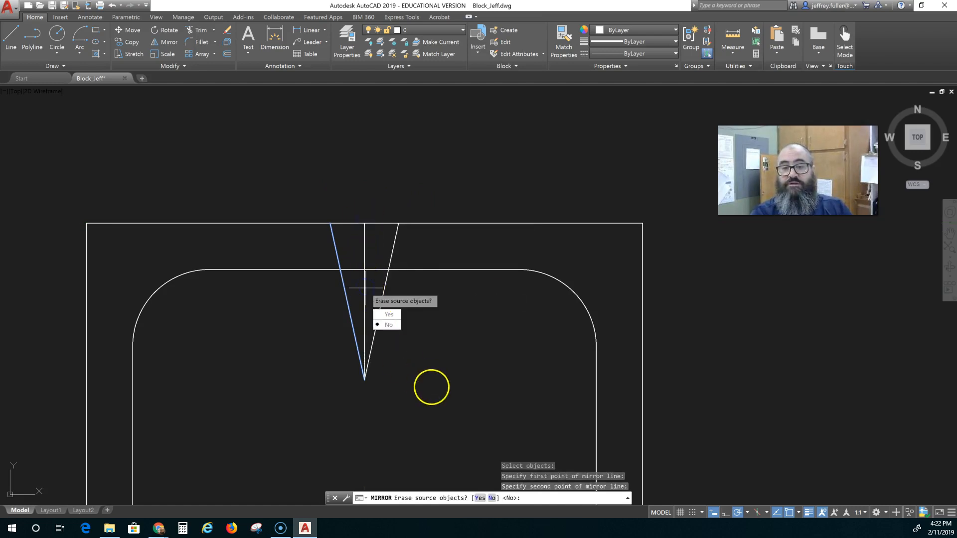
pyautogui.press('Escape')
# Mirror the slanted line about the vertical centre line, keeping the source line.
pyautogui.click(167, 43)
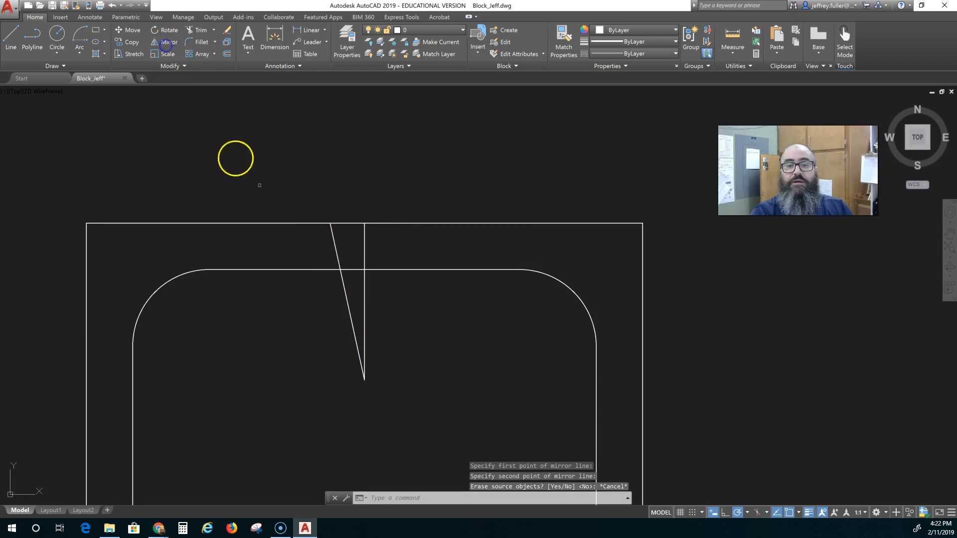
pyautogui.click(336, 253)
pyautogui.press('Return')
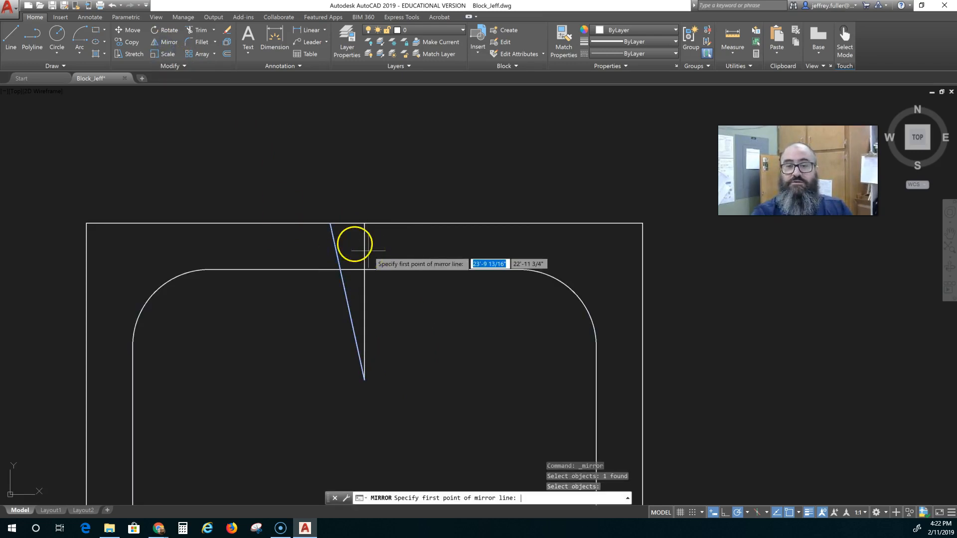
pyautogui.click(363, 223)
pyautogui.click(364, 289)
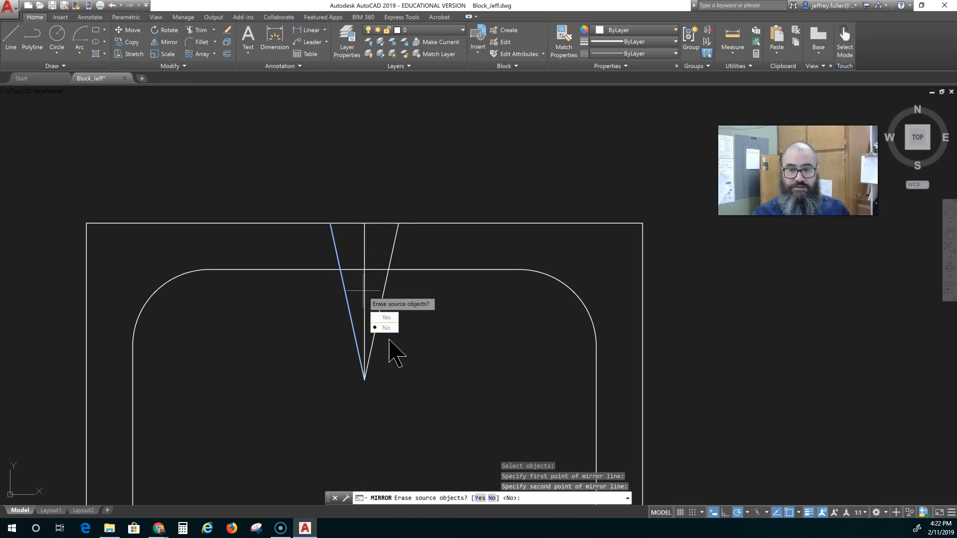
pyautogui.click(392, 329)
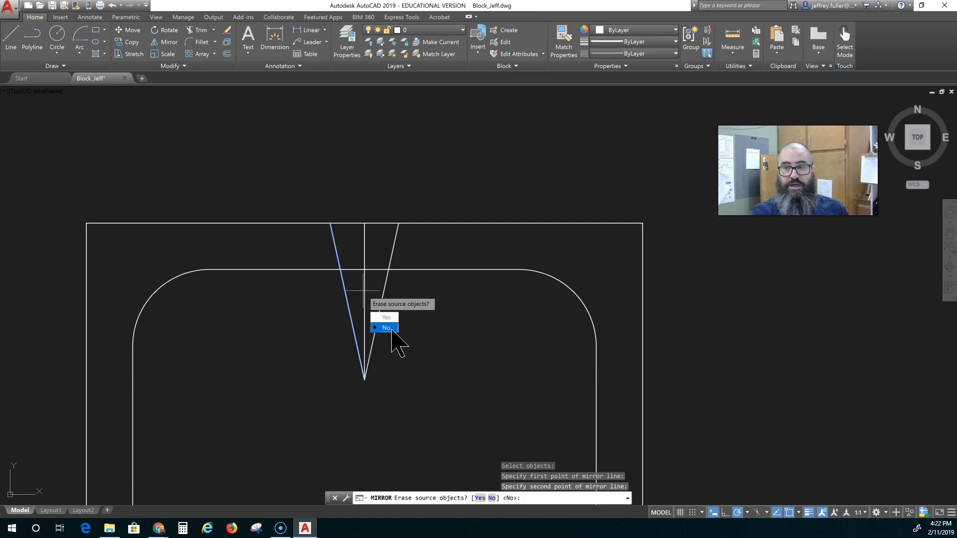
pyautogui.click(391, 329)
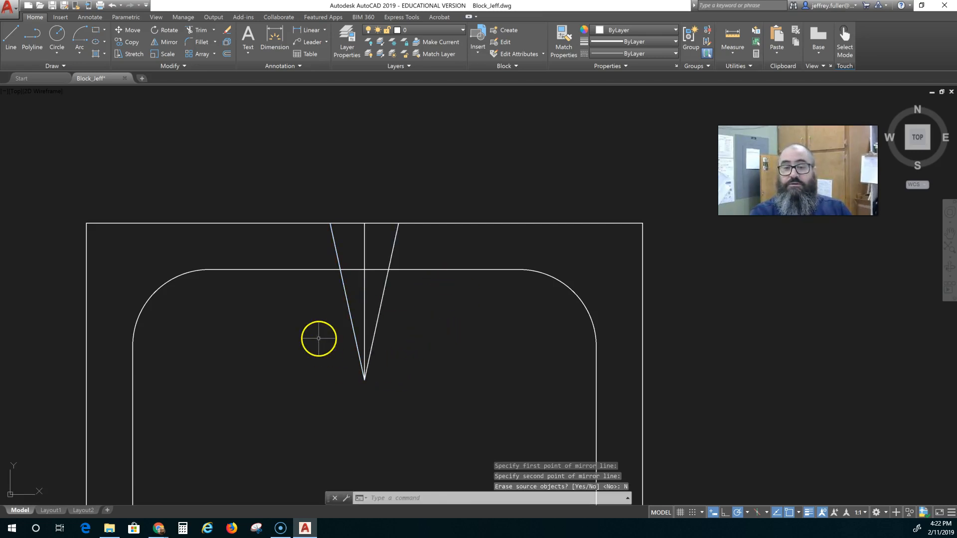
# Erase the vertical centre line between the two slanted lines.
pyautogui.scroll(5, 318, 337)
pyautogui.moveTo(272, 337); pyautogui.dragTo(227, 335, button='middle')
pyautogui.scroll(-5, 258, 344)
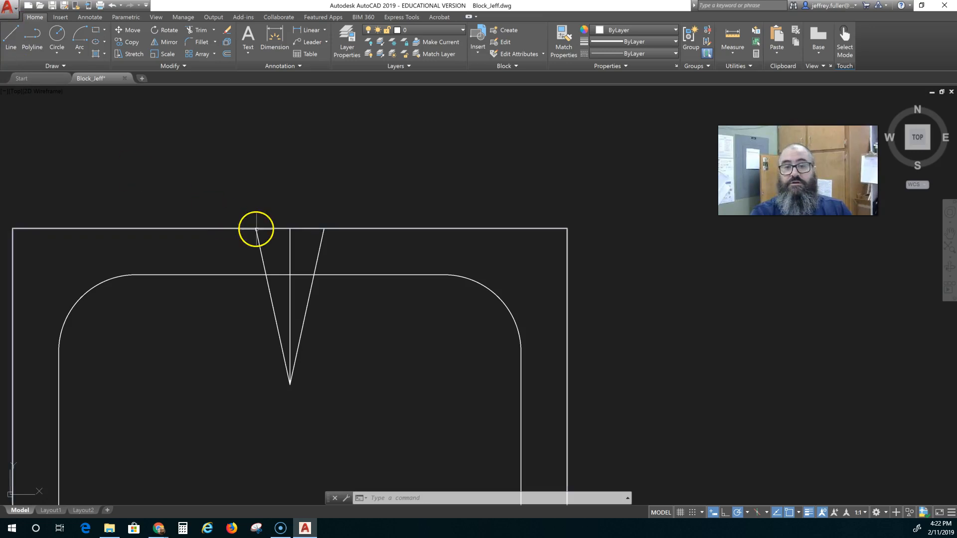
pyautogui.click(292, 255)
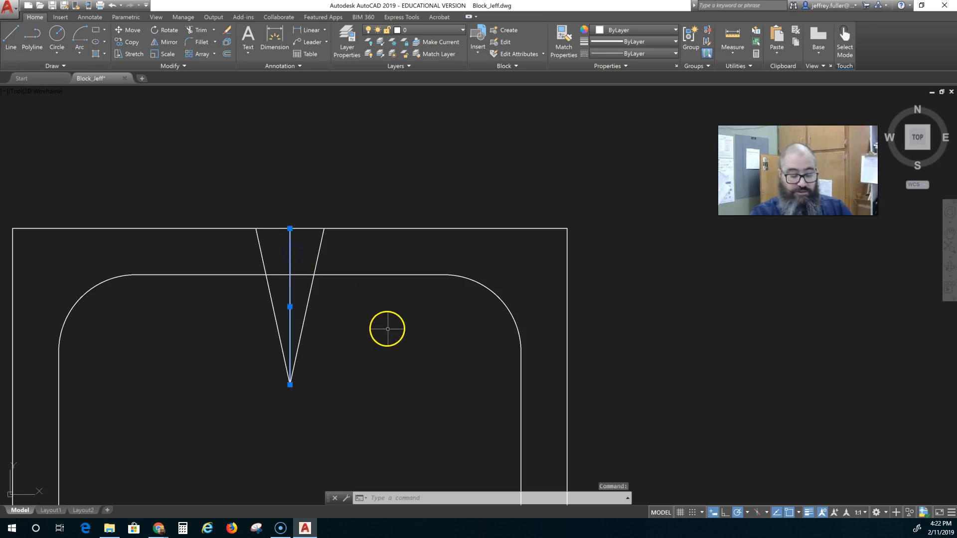
pyautogui.press('Delete')
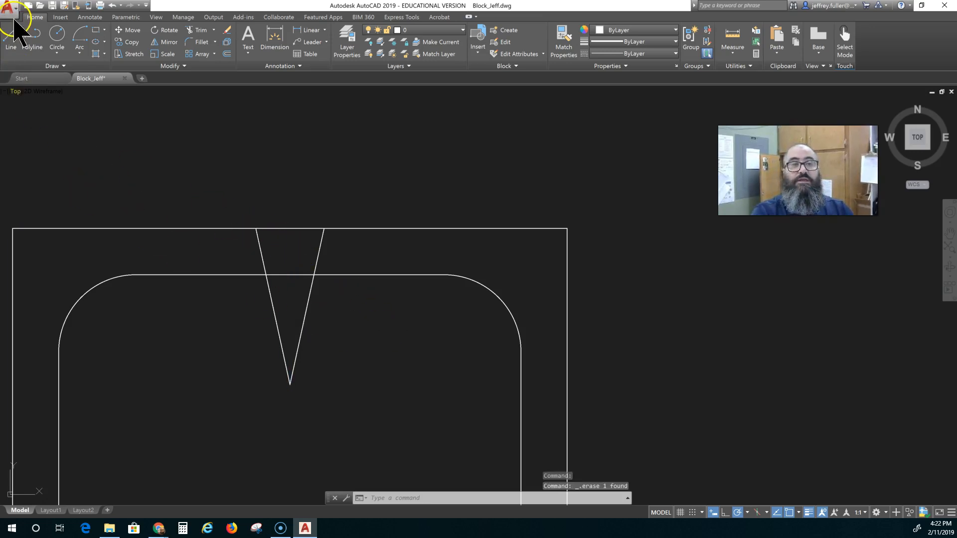
pyautogui.click(12, 39)
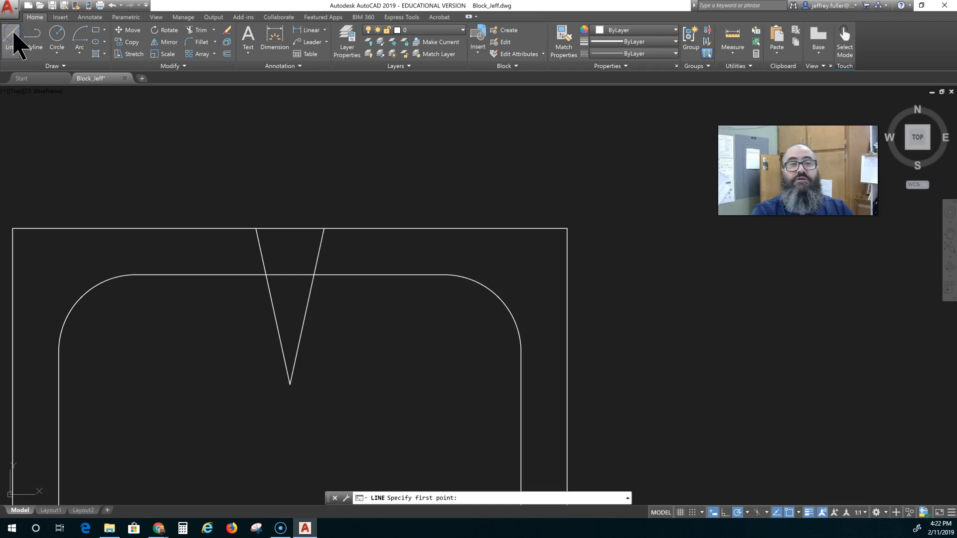
pyautogui.press('Escape')
pyautogui.press('Escape')
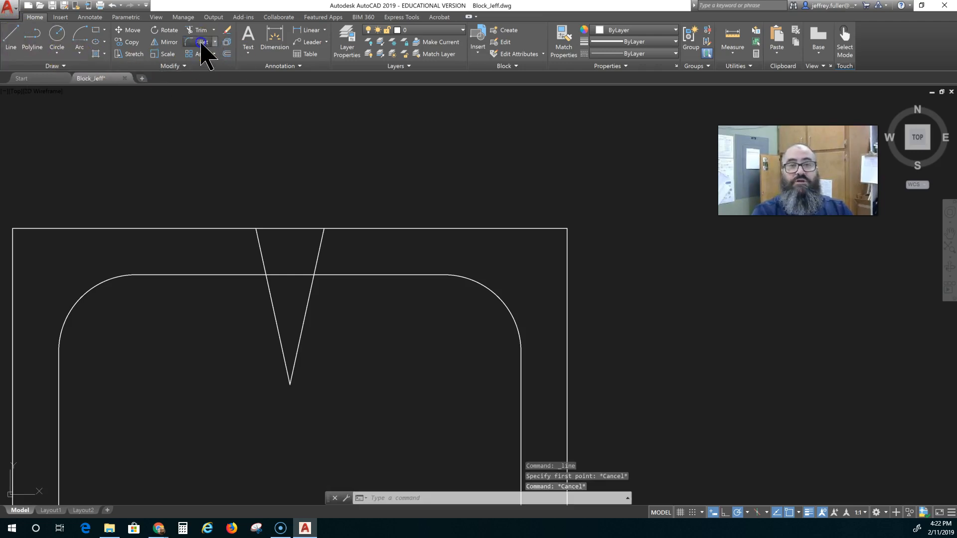
# Try to fillet the lower tip where the two slanted lines meet with a 1" radius.
pyautogui.click(201, 42)
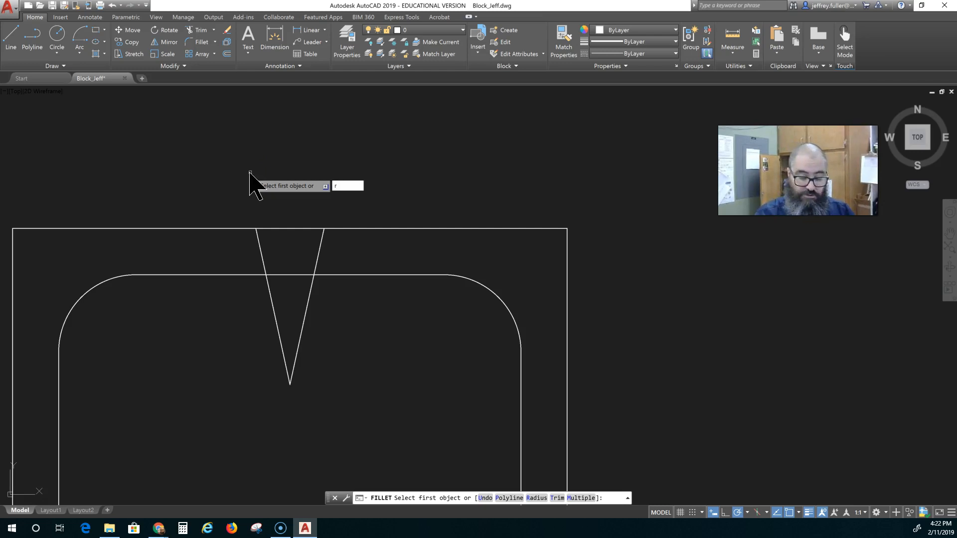
pyautogui.write('r1"')
pyautogui.press('Return')
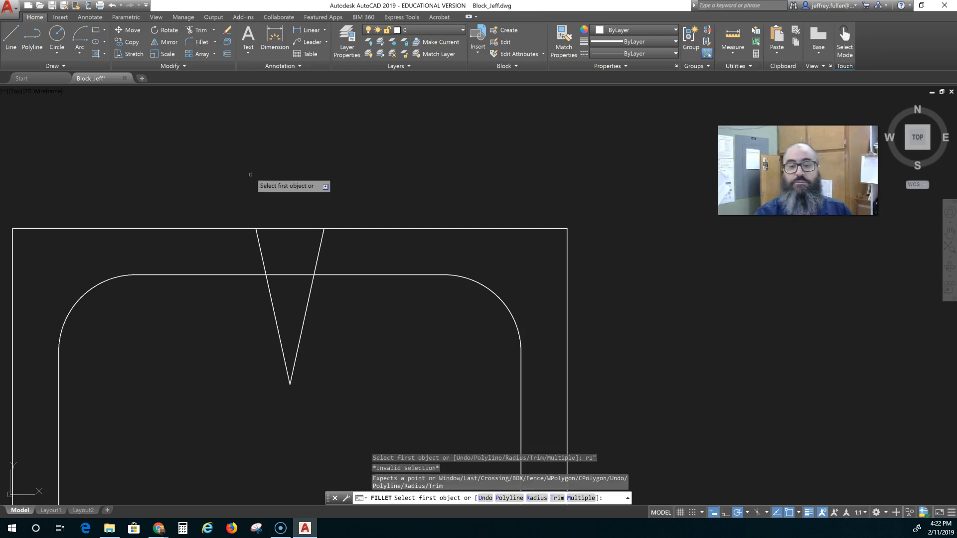
pyautogui.click(283, 351)
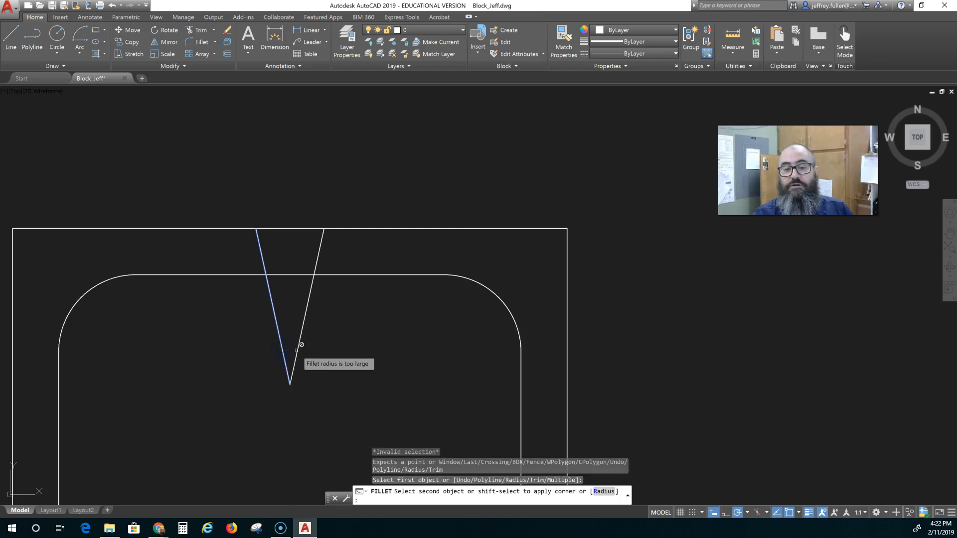
pyautogui.press('Escape')
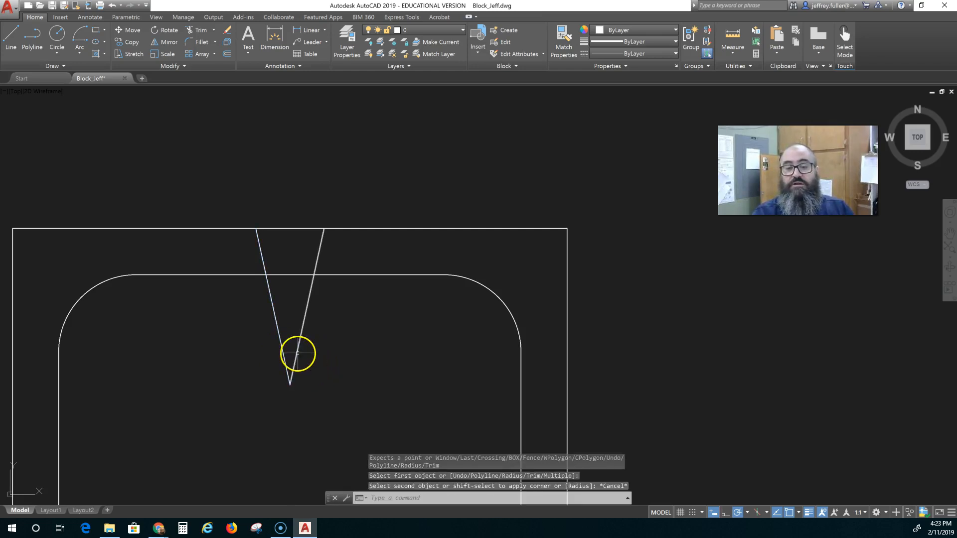
# Draw a short horizontal line crossing both slanted lines just above their lower tip.
pyautogui.scroll(4, 305, 376)
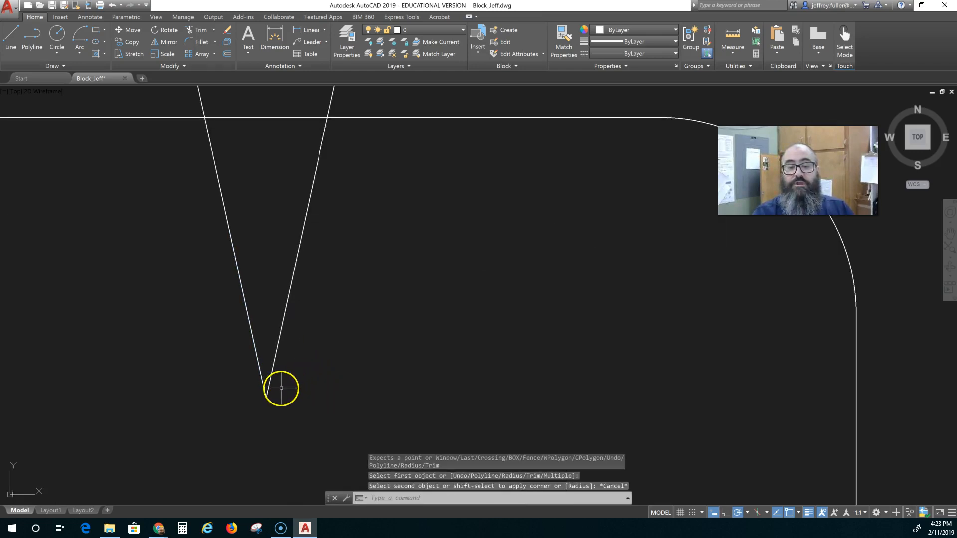
pyautogui.click(11, 36)
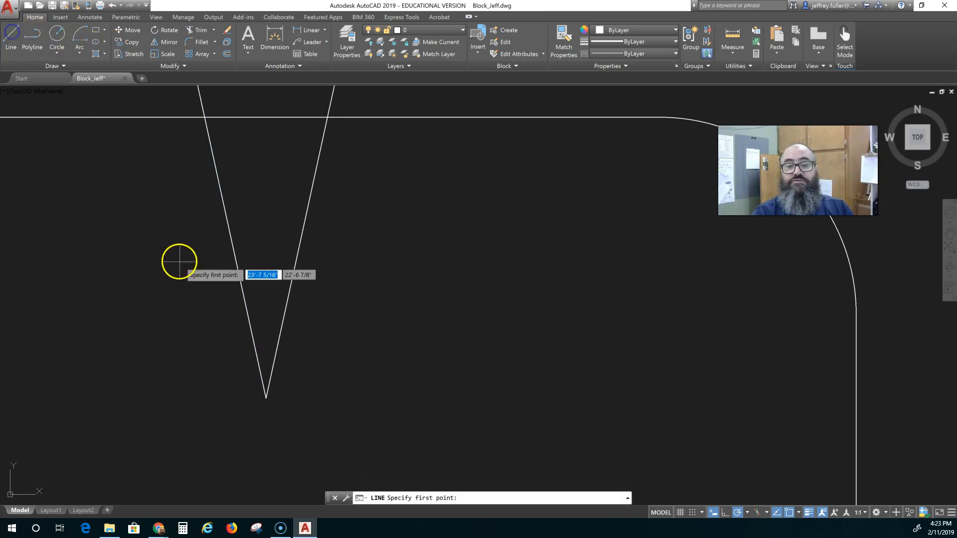
pyautogui.click(208, 326)
pyautogui.click(324, 327)
pyautogui.press('Escape')
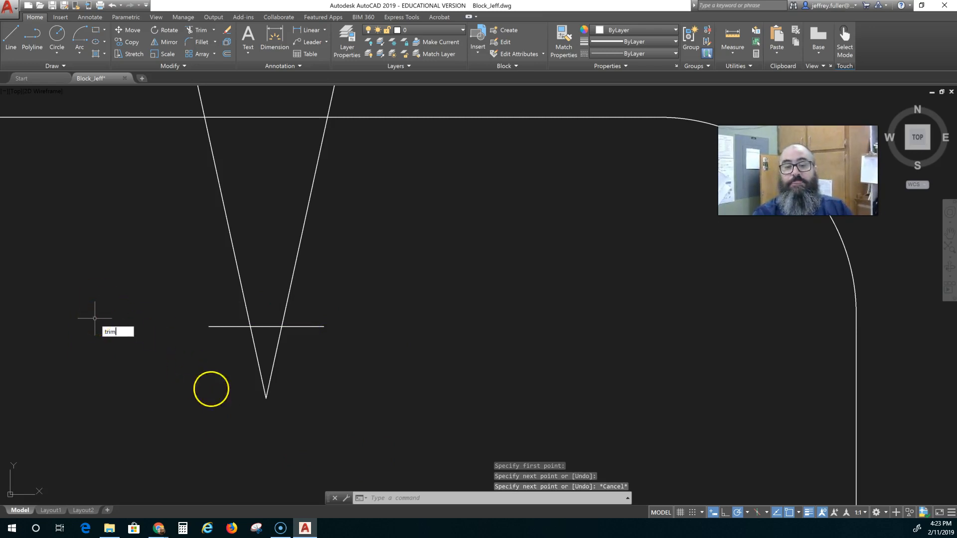
# Trim off both slanted lines below the short horizontal line.
pyautogui.press('Return')
pyautogui.press('Return')
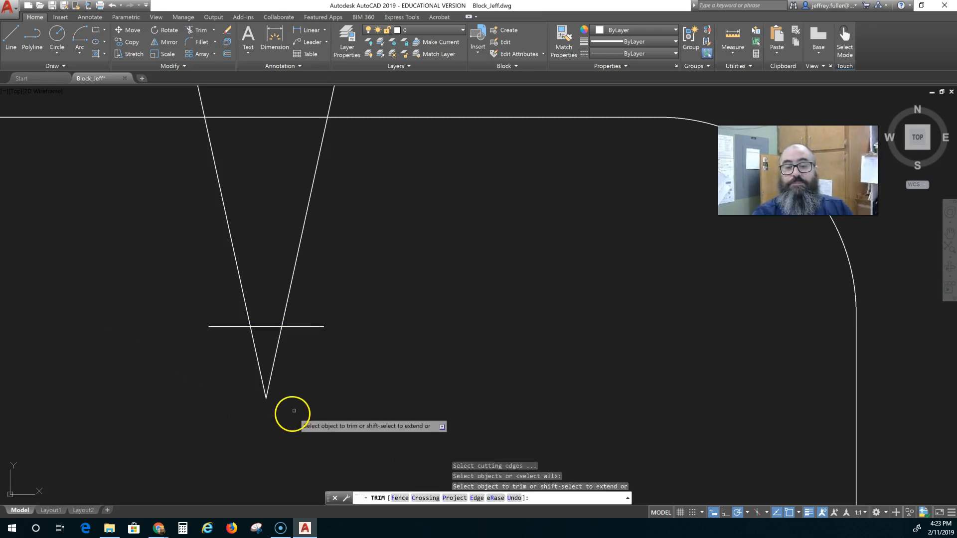
pyautogui.click(274, 364)
pyautogui.click(256, 352)
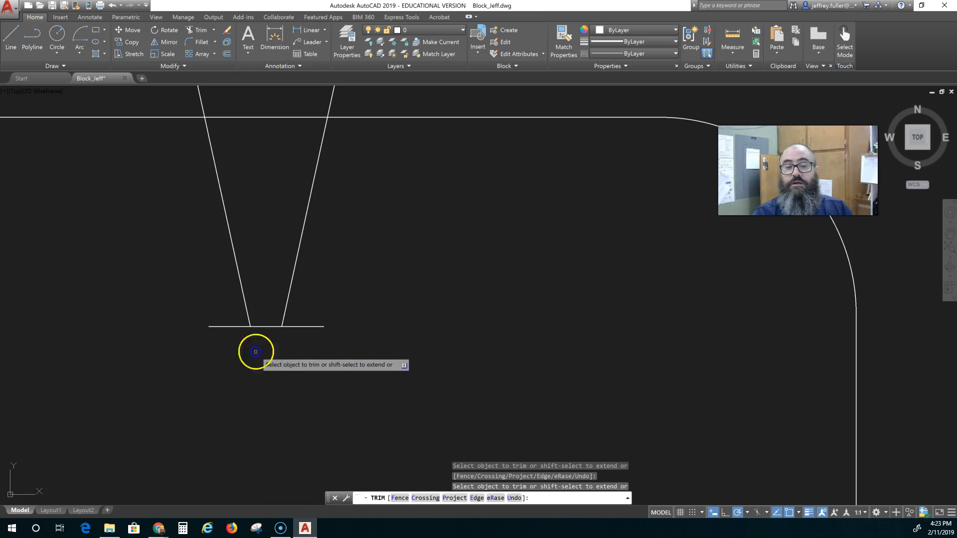
# Trim the horizontal line's overhanging ends and erase the remaining segment between the slanted lines.
pyautogui.click(302, 327)
pyautogui.click(240, 327)
pyautogui.press('Escape')
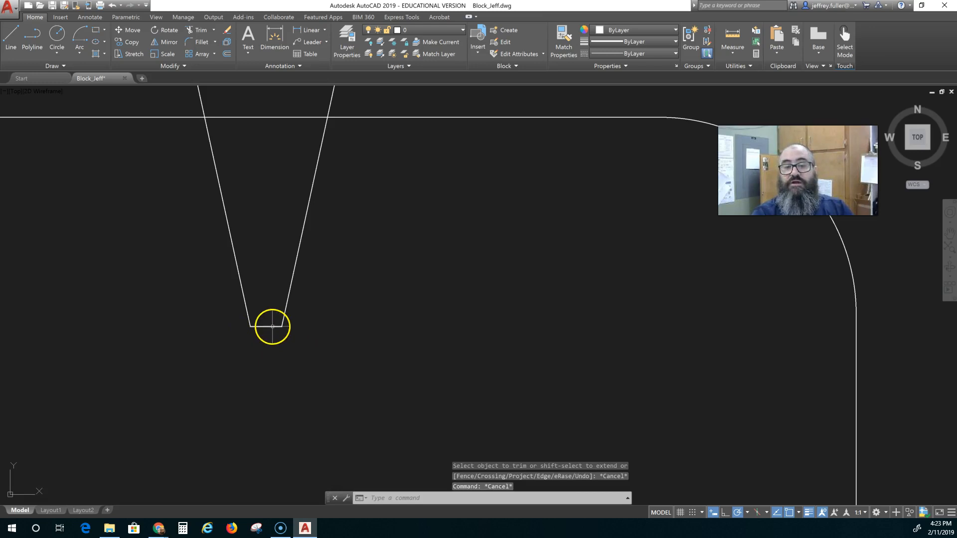
pyautogui.click(272, 326)
pyautogui.press('Delete')
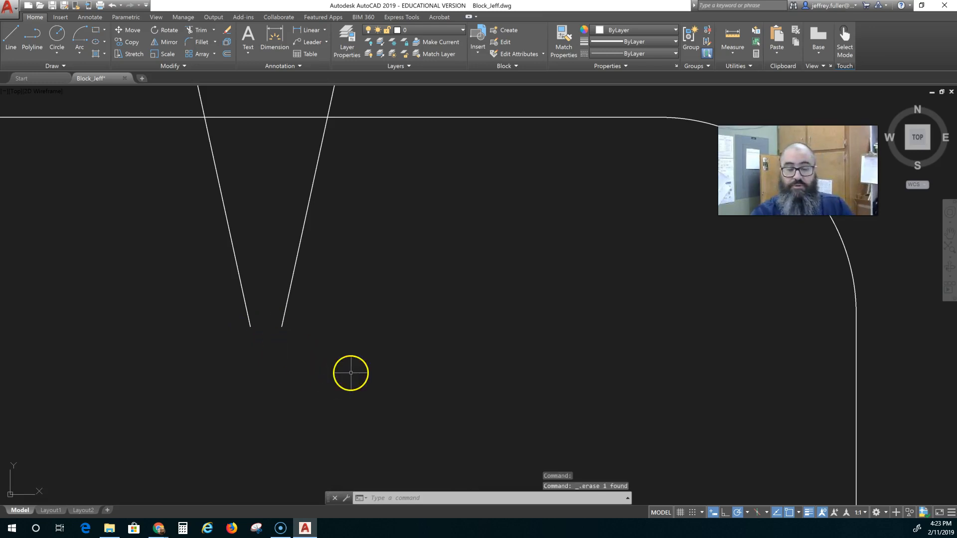
pyautogui.scroll(-2, 329, 388)
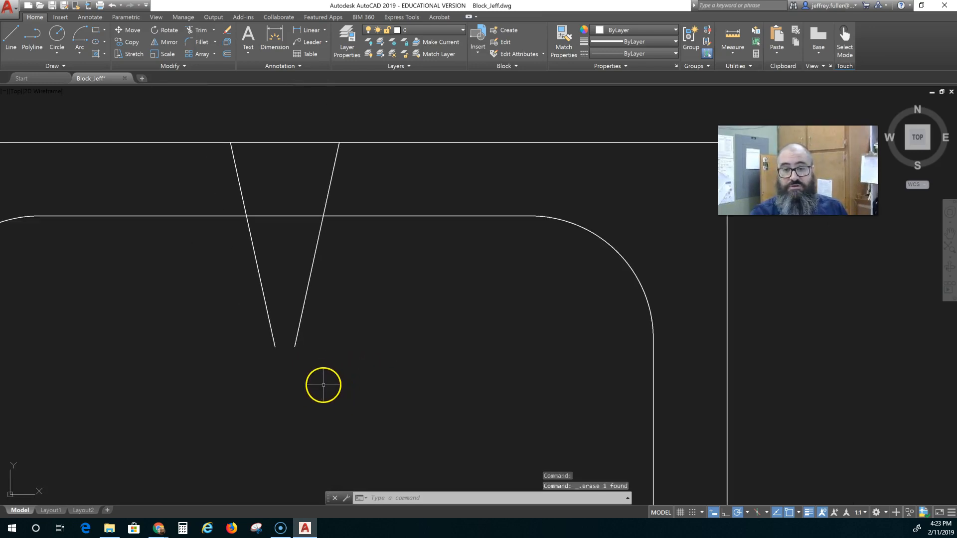
pyautogui.moveTo(207, 370); pyautogui.dragTo(230, 397, button='middle')
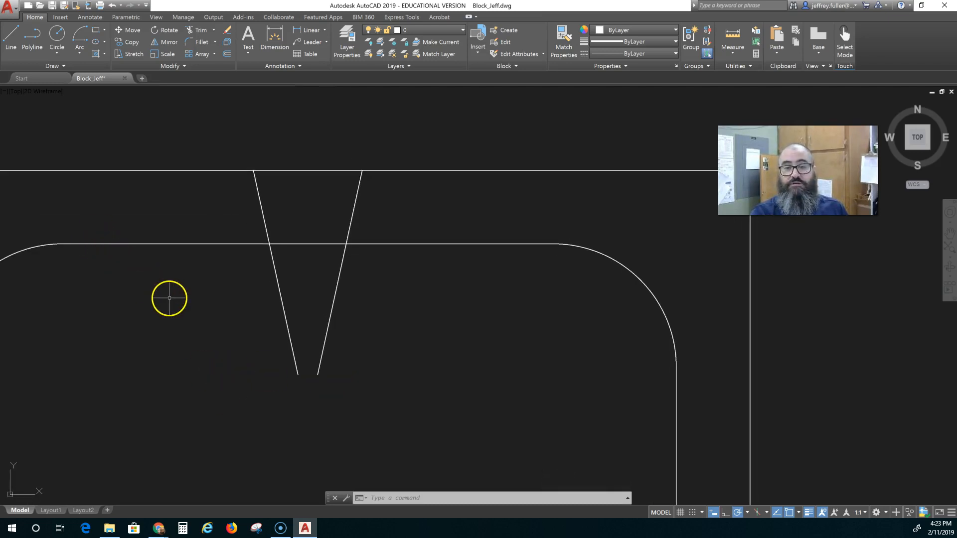
pyautogui.click(79, 52)
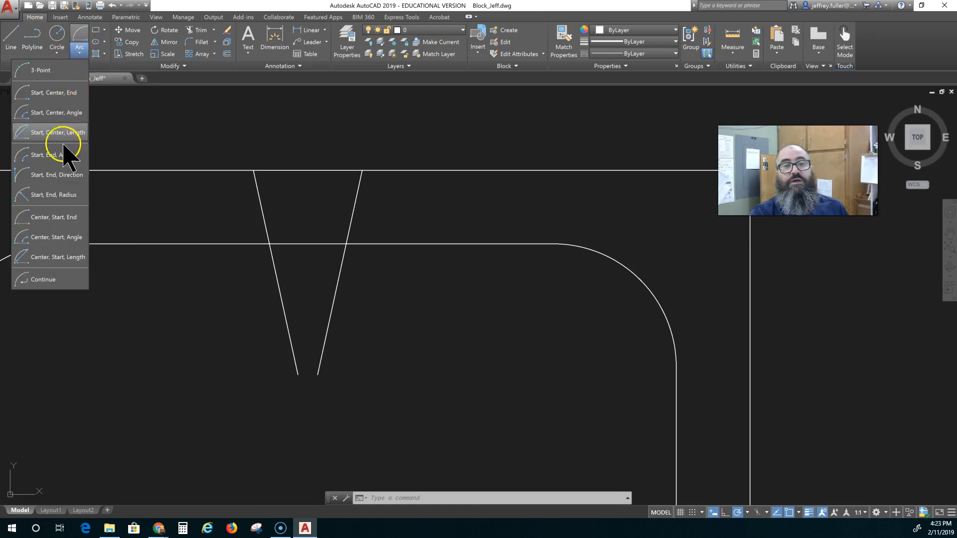
pyautogui.click(55, 157)
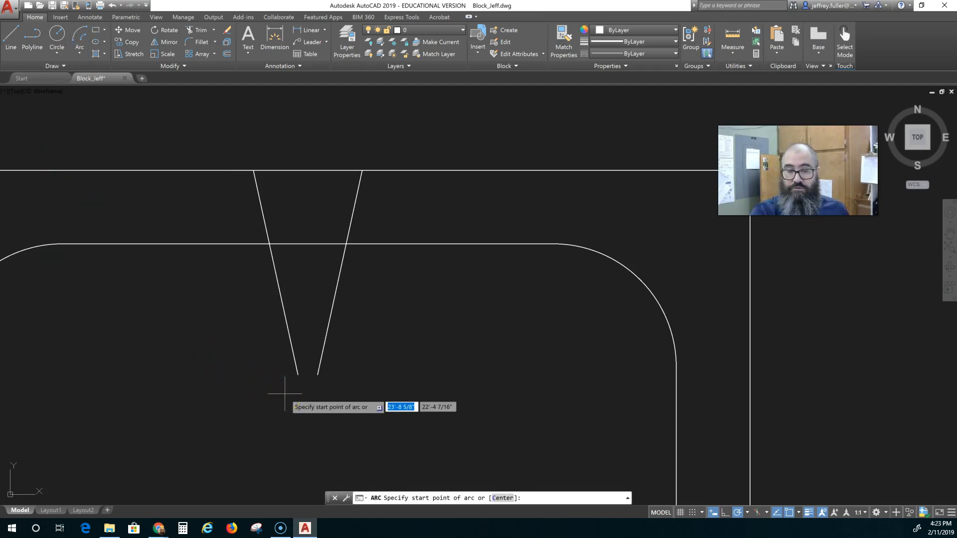
pyautogui.scroll(2, 284, 394)
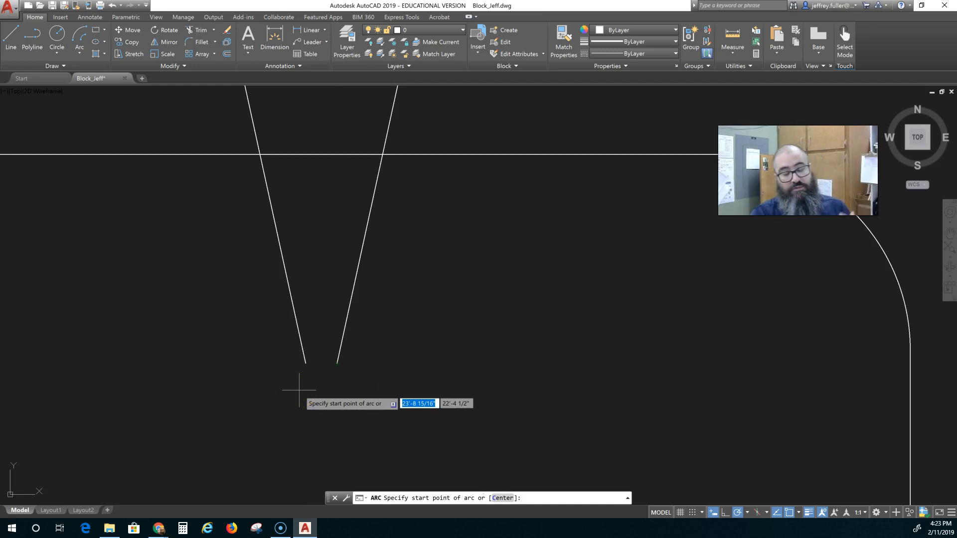
pyautogui.click(336, 363)
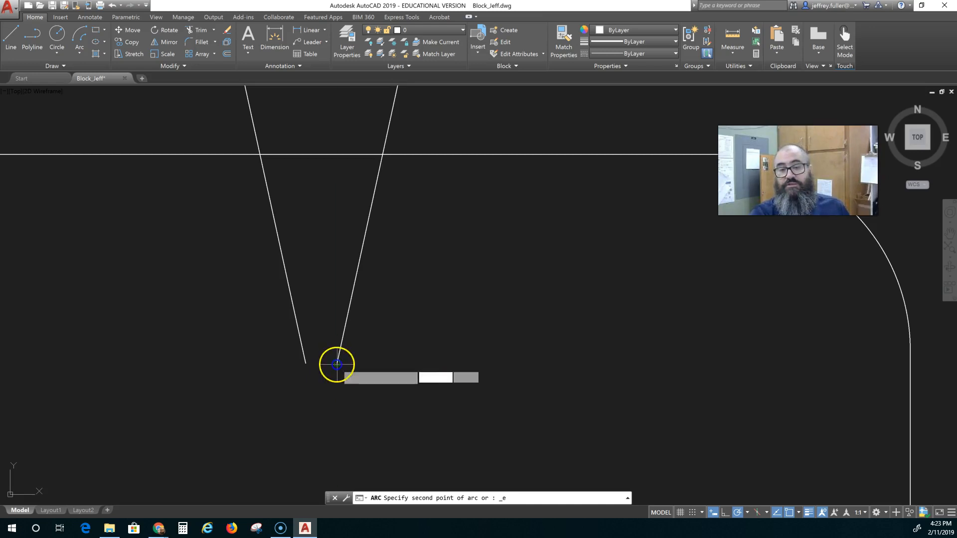
pyautogui.click(305, 364)
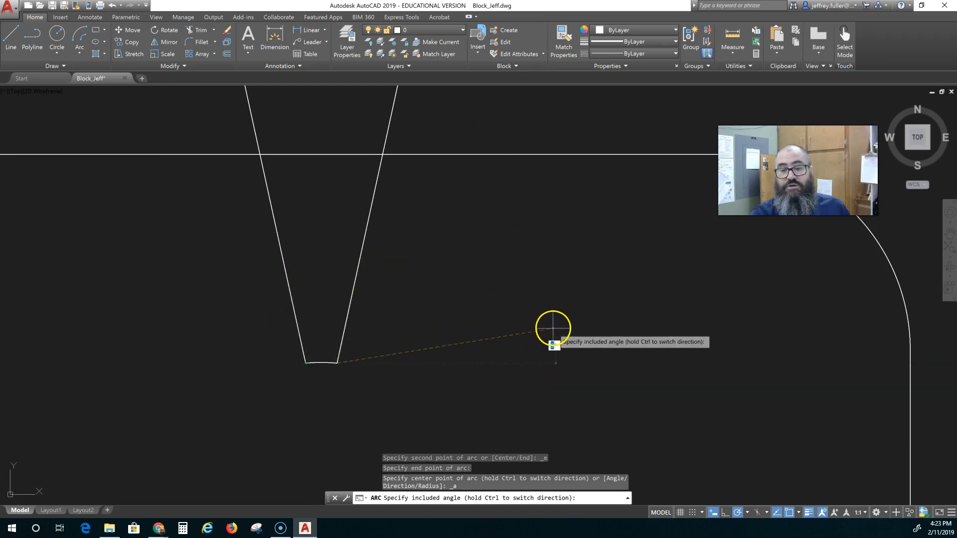
pyautogui.press('Escape')
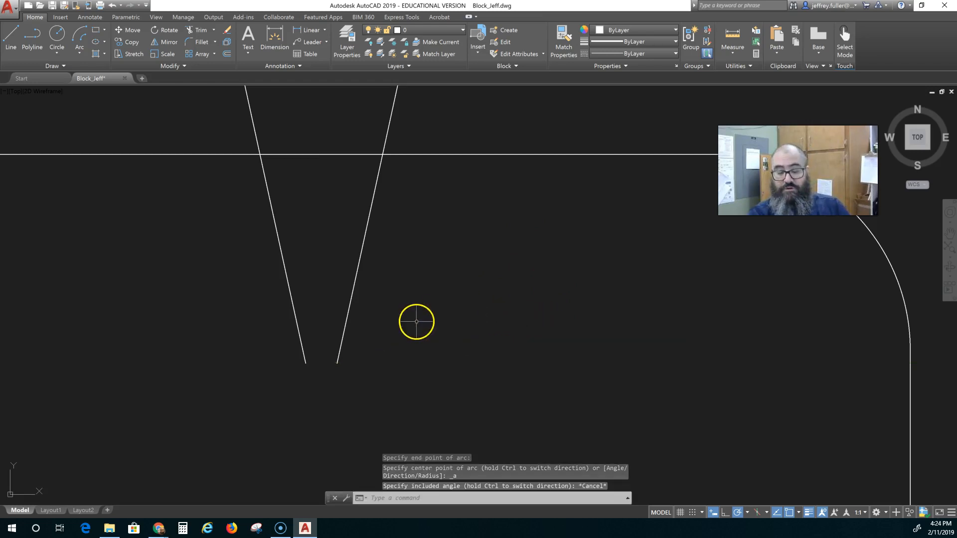
# Draw a three-point arc bulging downward between the lower ends of the two slanted lines.
pyautogui.press('space')
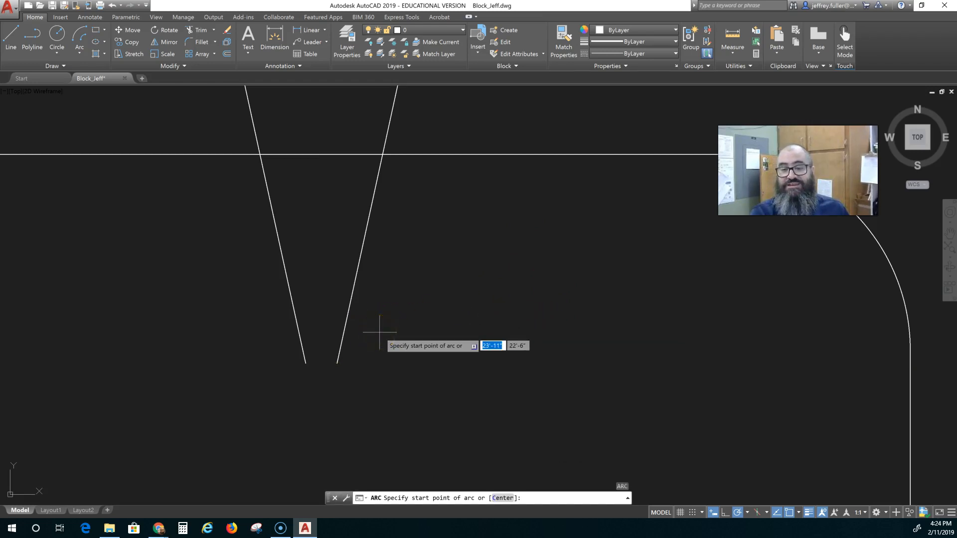
pyautogui.click(306, 363)
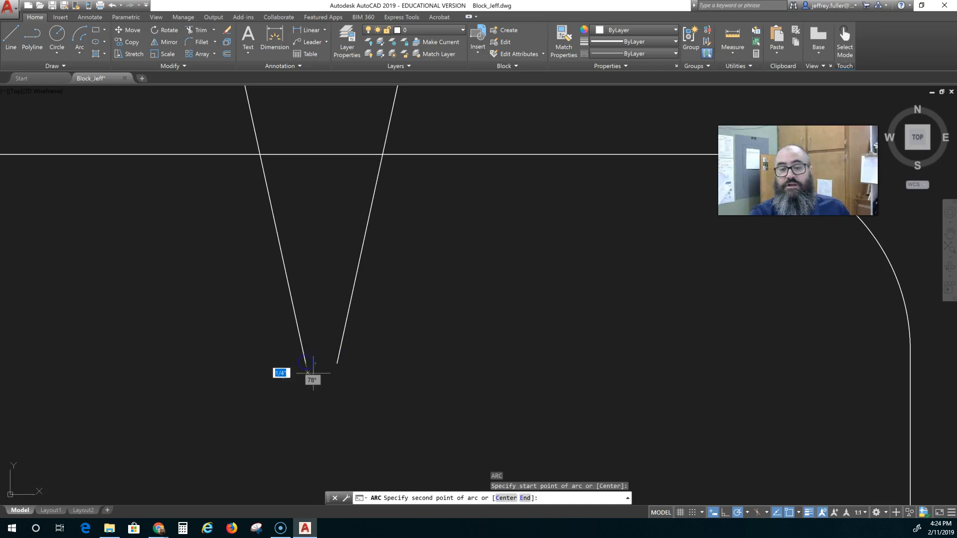
pyautogui.click(336, 363)
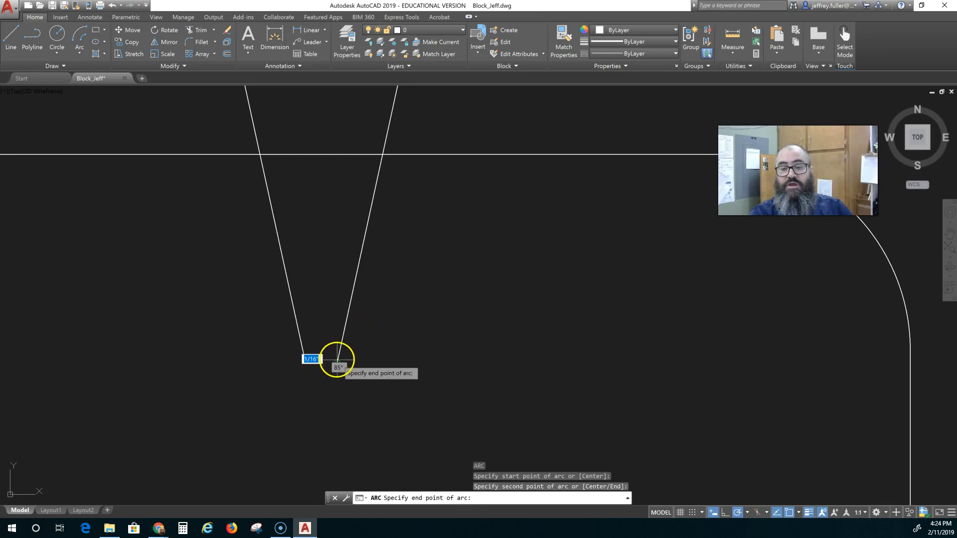
pyautogui.click(338, 357)
pyautogui.press('Escape')
pyautogui.press('Escape')
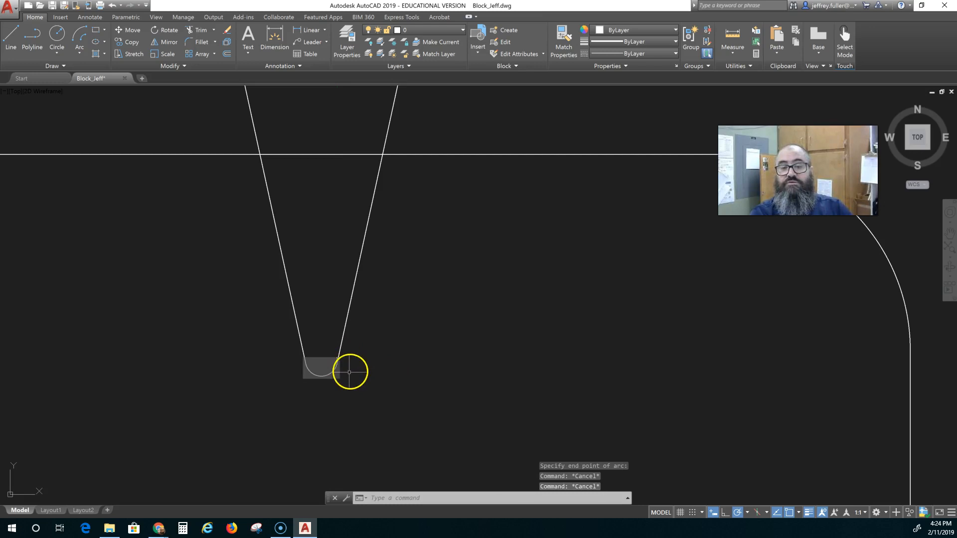
# Trim off the end of the arc that overshoots the right slanted line.
pyautogui.scroll(5, 352, 370)
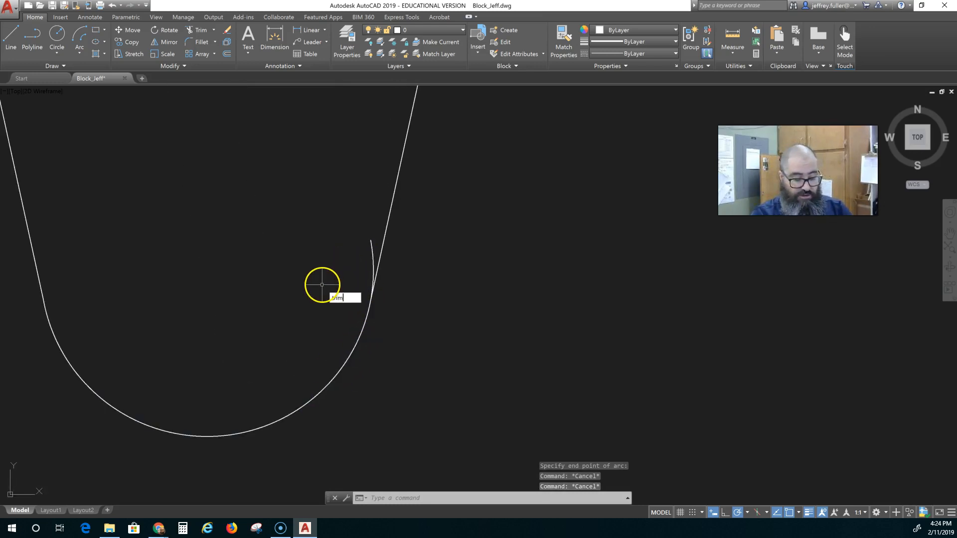
pyautogui.write('trim')
pyautogui.press('Return')
pyautogui.press('Return')
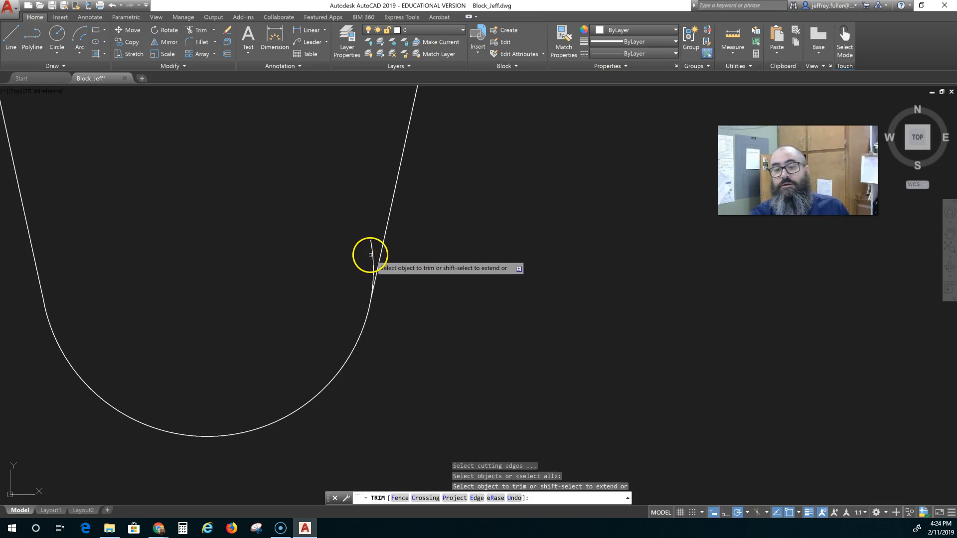
pyautogui.click(371, 254)
pyautogui.press('Escape')
pyautogui.scroll(-10, 418, 329)
pyautogui.moveTo(421, 349); pyautogui.dragTo(361, 362, button='middle')
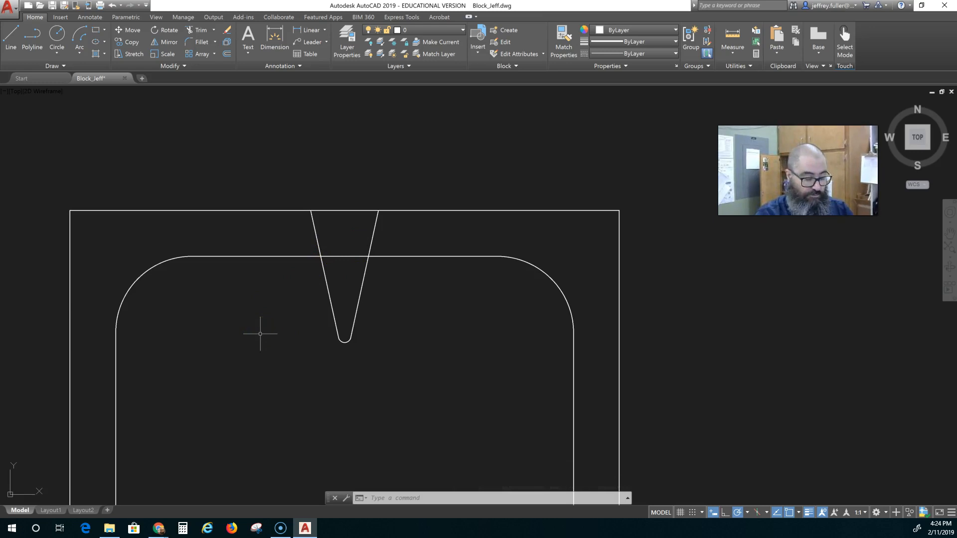
pyautogui.write('im')
pyautogui.press('Return')
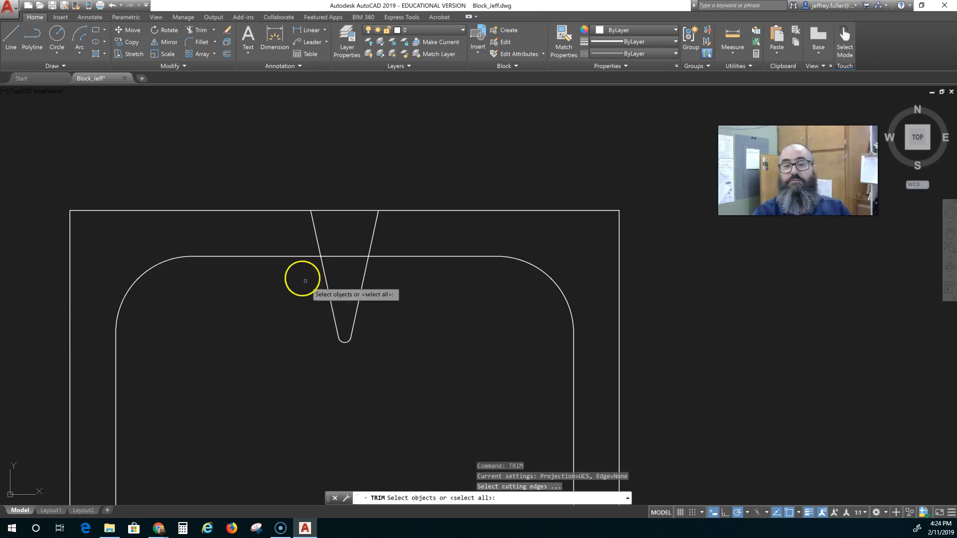
pyautogui.click(334, 257)
pyautogui.press('Escape')
pyautogui.press('Escape')
pyautogui.press('Escape')
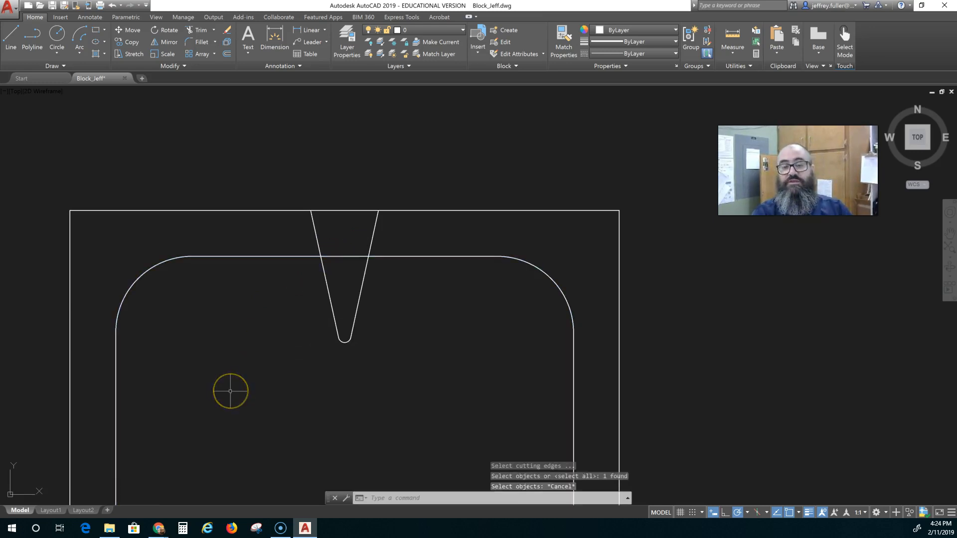
# Trim away the part of the inner outline's upper line that lies between the two slanted lines.
pyautogui.write('trim')
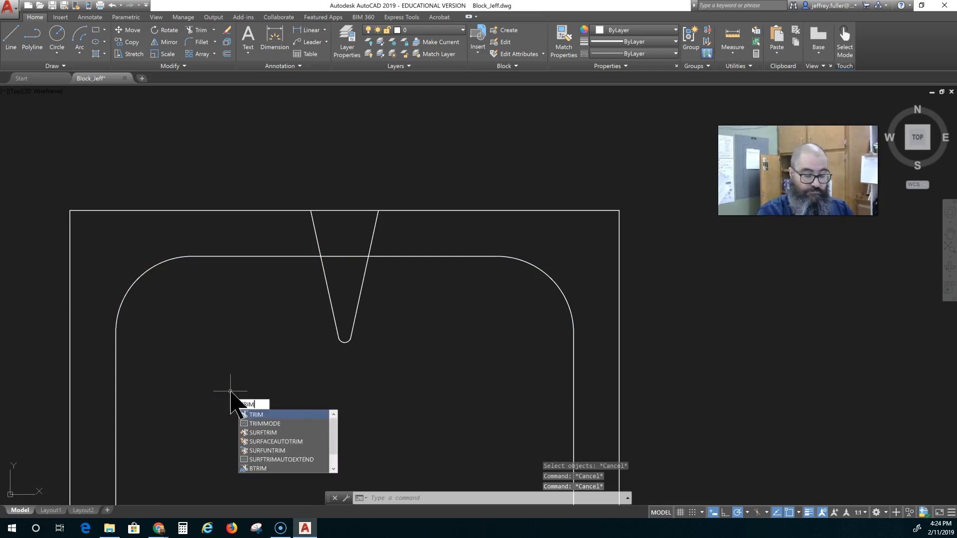
pyautogui.press('Return')
pyautogui.press('Return')
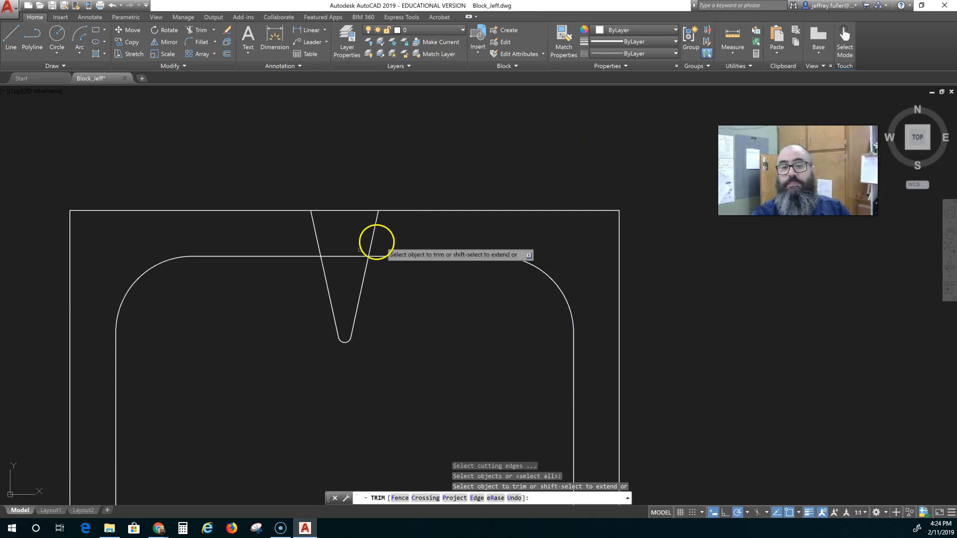
pyautogui.click(349, 255)
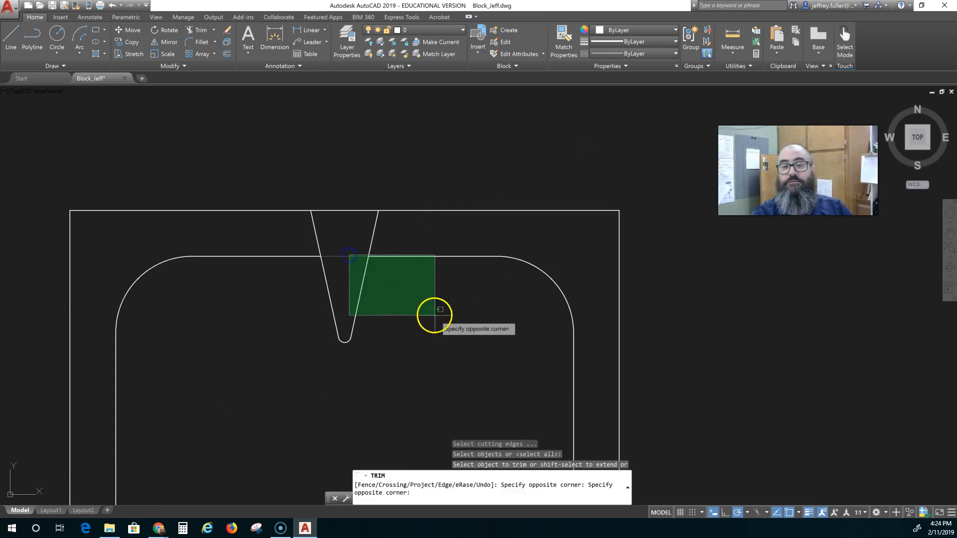
pyautogui.click(343, 259)
pyautogui.press('Escape')
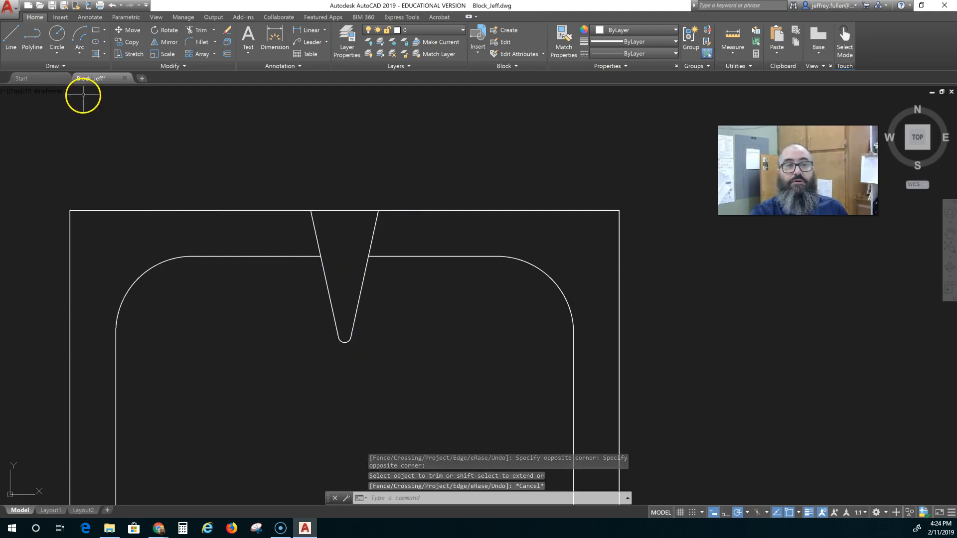
# Draw a short vertical line down from the outer rectangle's upper edge, just left of the tapered detail.
pyautogui.click(14, 37)
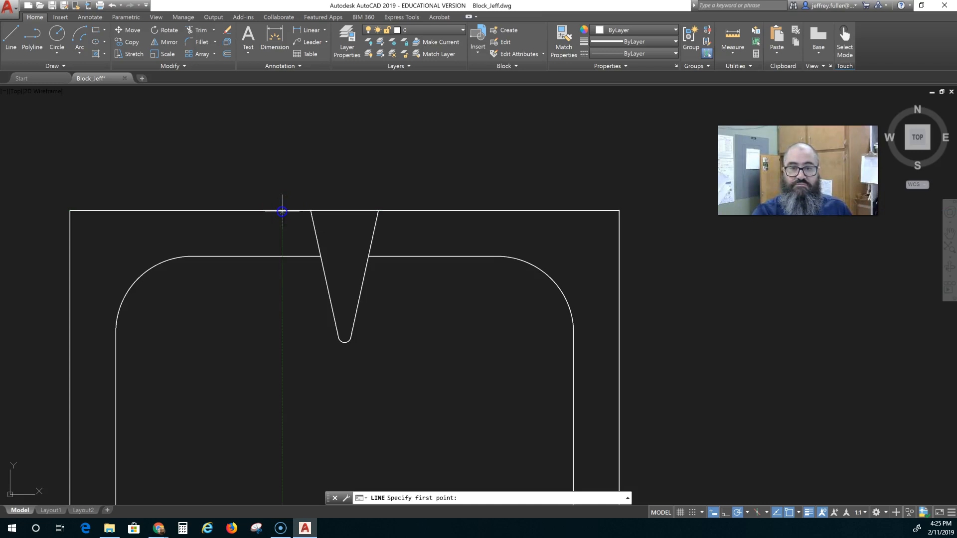
pyautogui.click(281, 210)
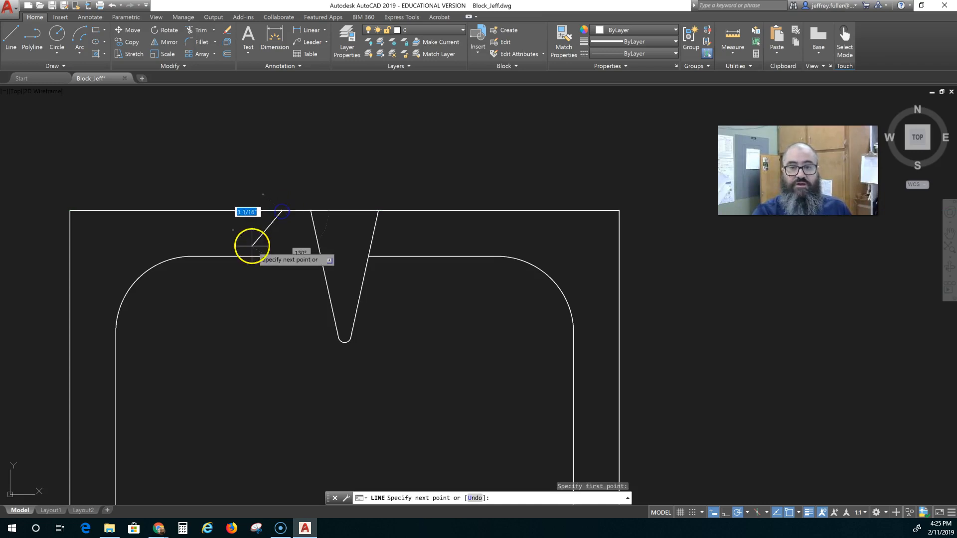
pyautogui.click(282, 227)
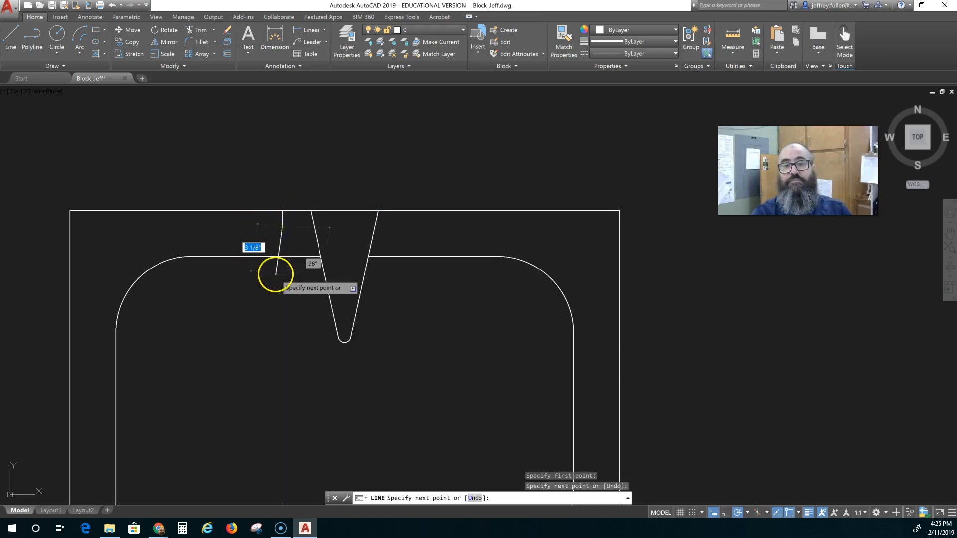
pyautogui.press('Escape')
# Offset the short vertical line 1.5" to the left.
pyautogui.click(227, 54)
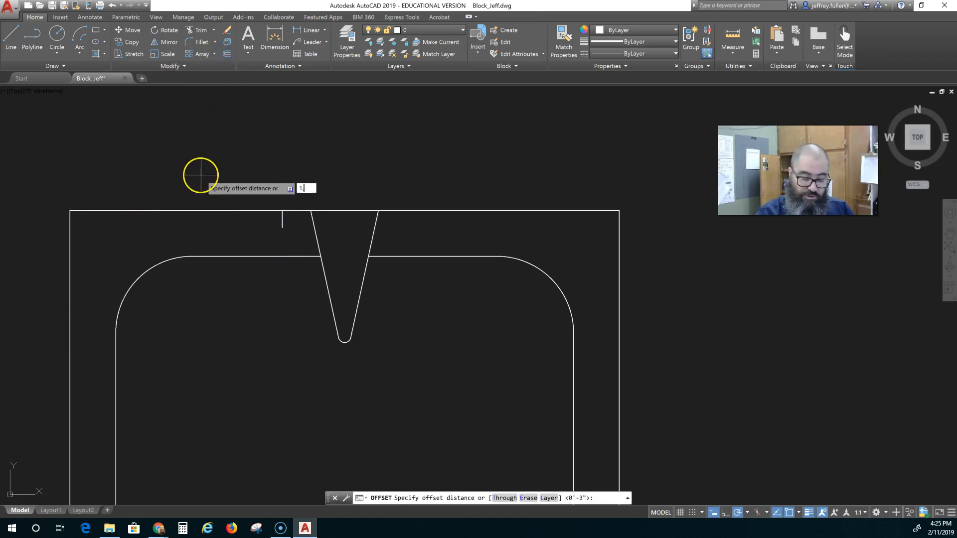
pyautogui.press('Return')
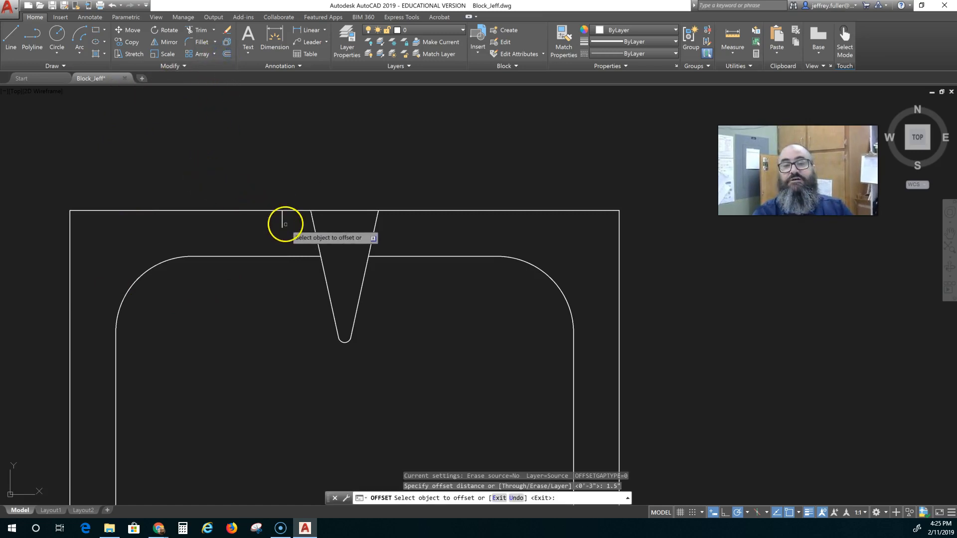
pyautogui.click(282, 223)
pyautogui.click(231, 233)
pyautogui.press('Escape')
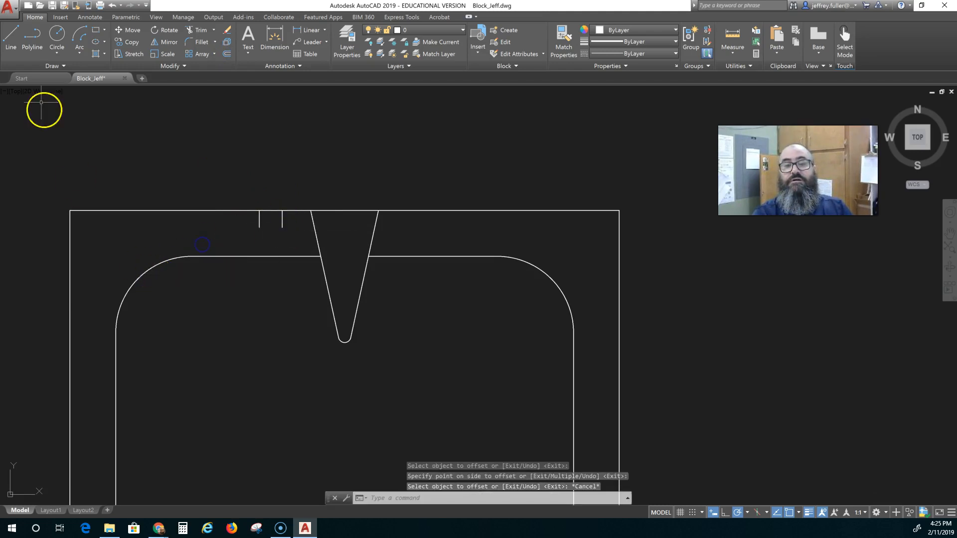
# Join the lower ends of the two short vertical lines with a horizontal line, and erase that line.
pyautogui.click(14, 38)
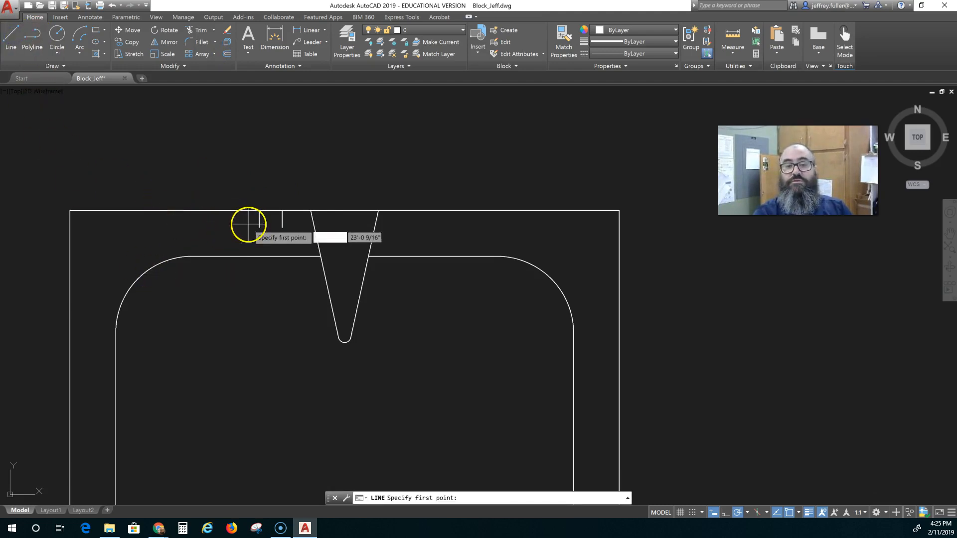
pyautogui.click(282, 227)
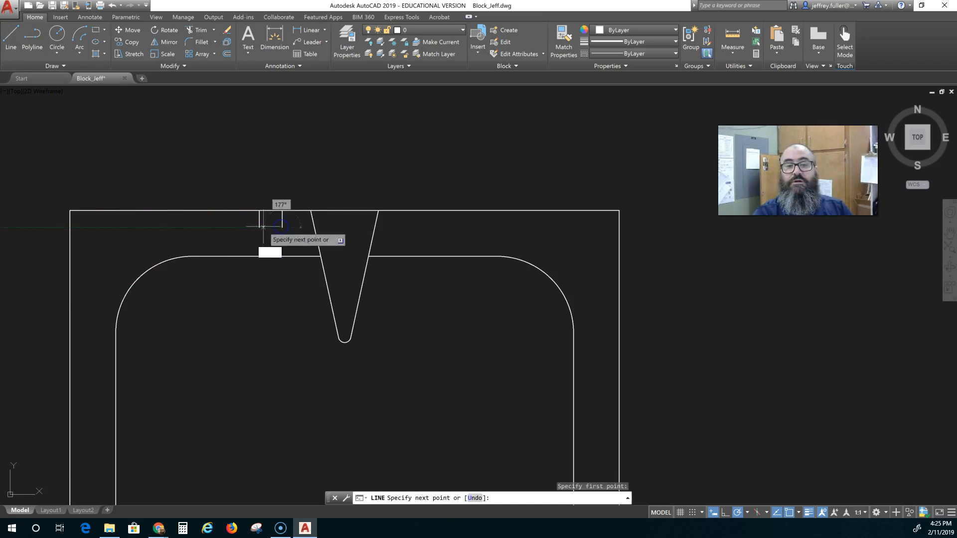
pyautogui.click(259, 227)
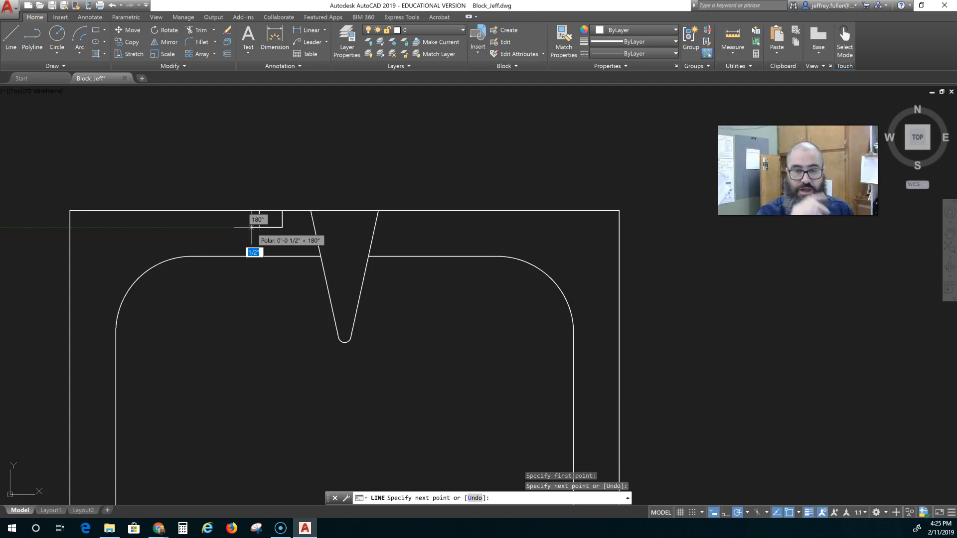
pyautogui.press('Escape')
pyautogui.press('Escape')
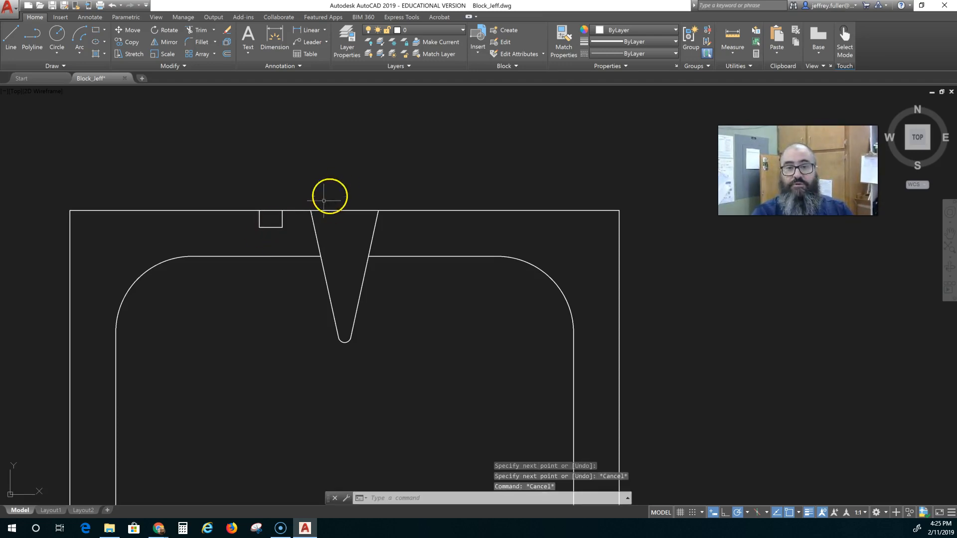
pyautogui.click(267, 227)
pyautogui.press('Delete')
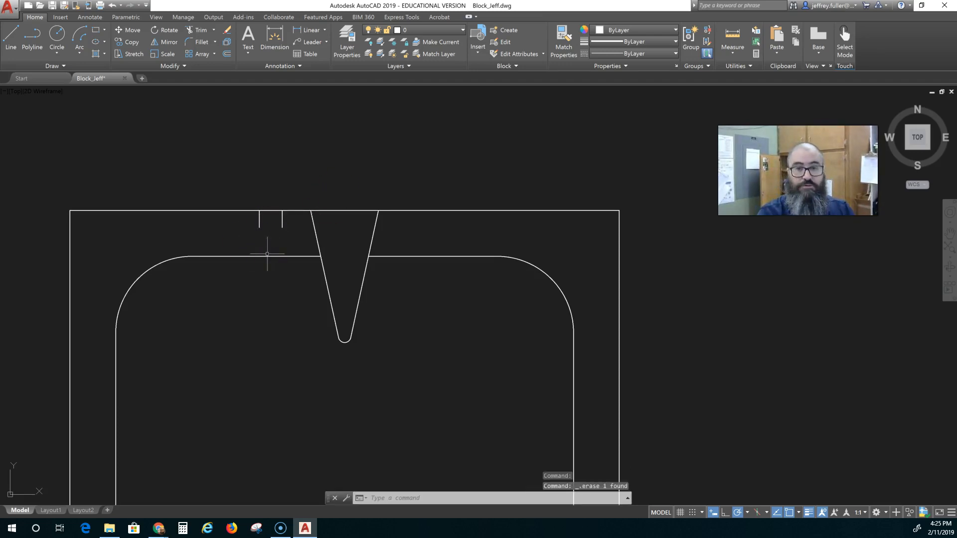
# Draw connected lines from the left short vertical line's lower end: 0.5" left, 1" down, and about 1 3/16" right.
pyautogui.click(11, 34)
pyautogui.click(259, 228)
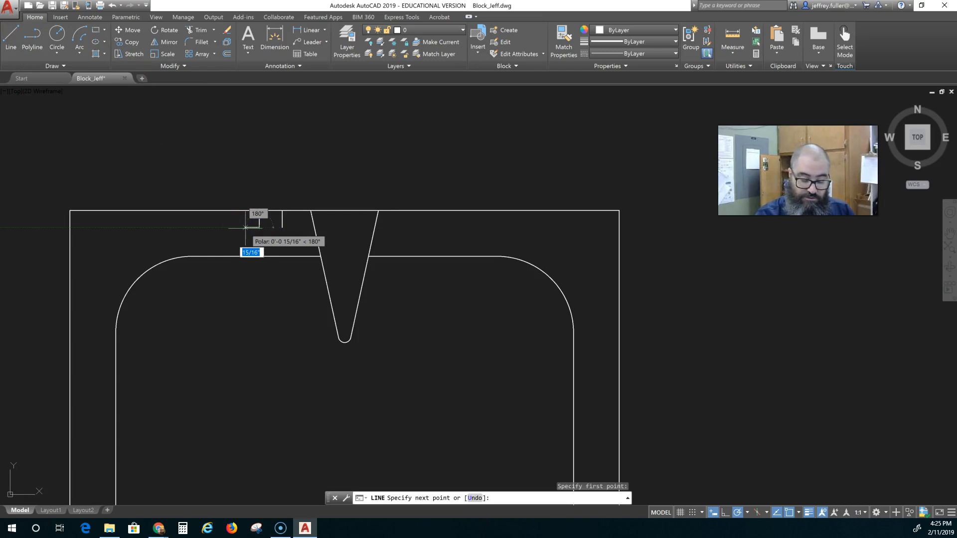
pyautogui.write('1')
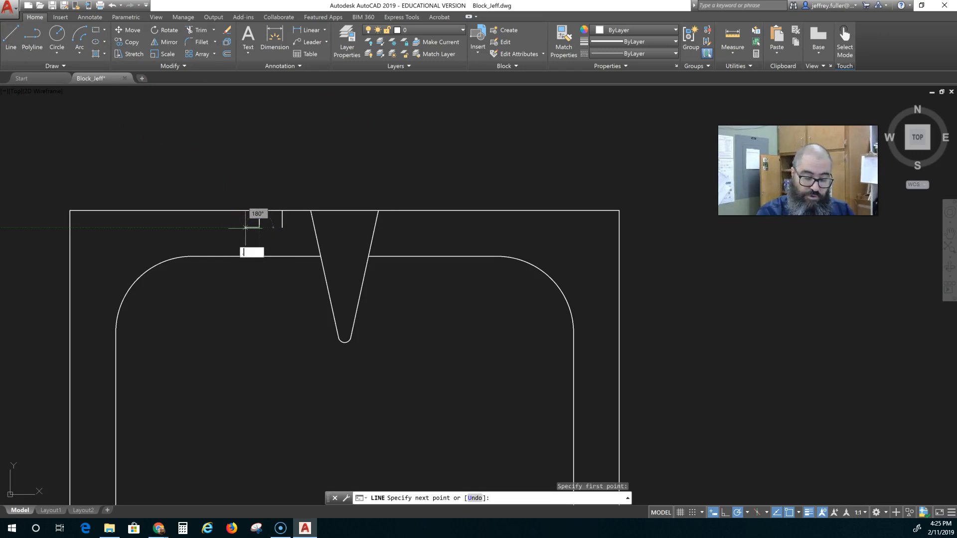
pyautogui.write('5')
pyautogui.press('Return')
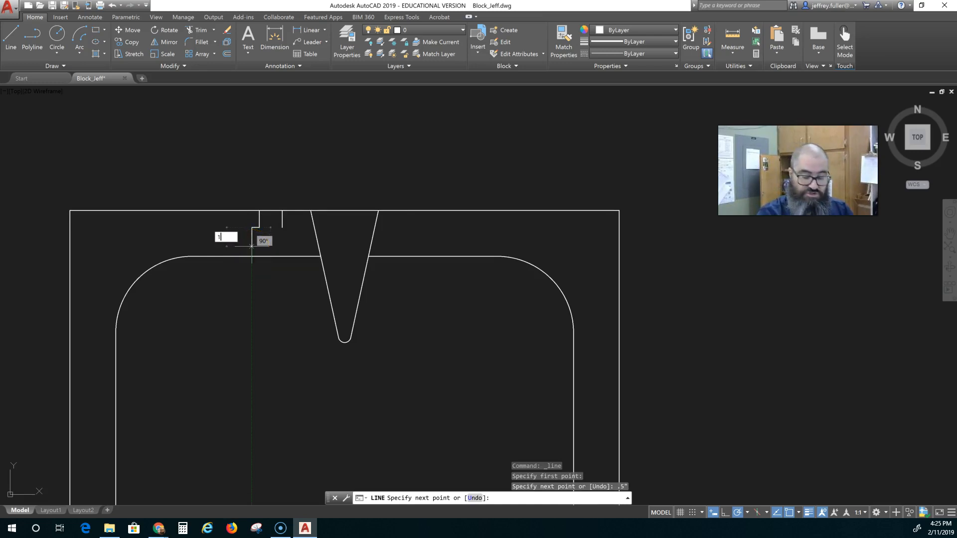
pyautogui.write('1')
pyautogui.press('Return')
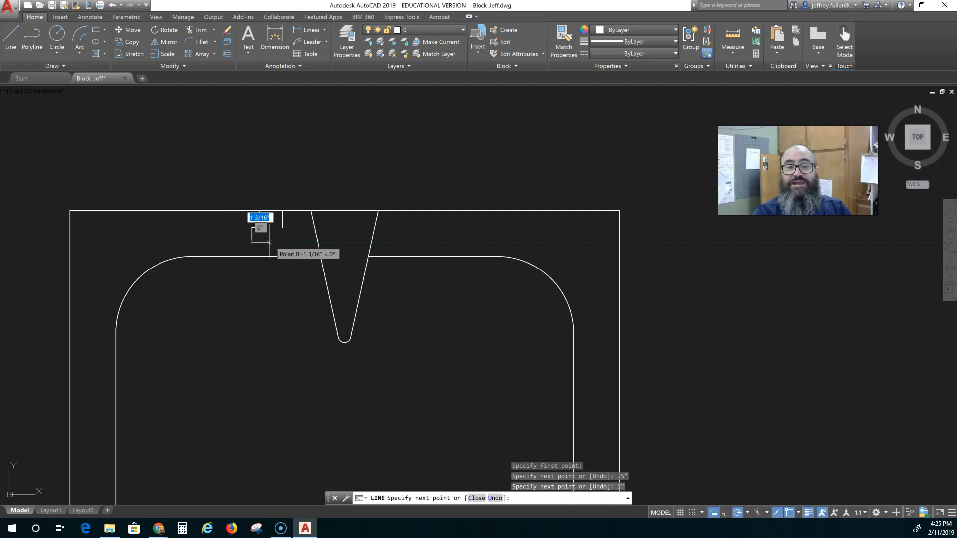
pyautogui.scroll(8, 270, 243)
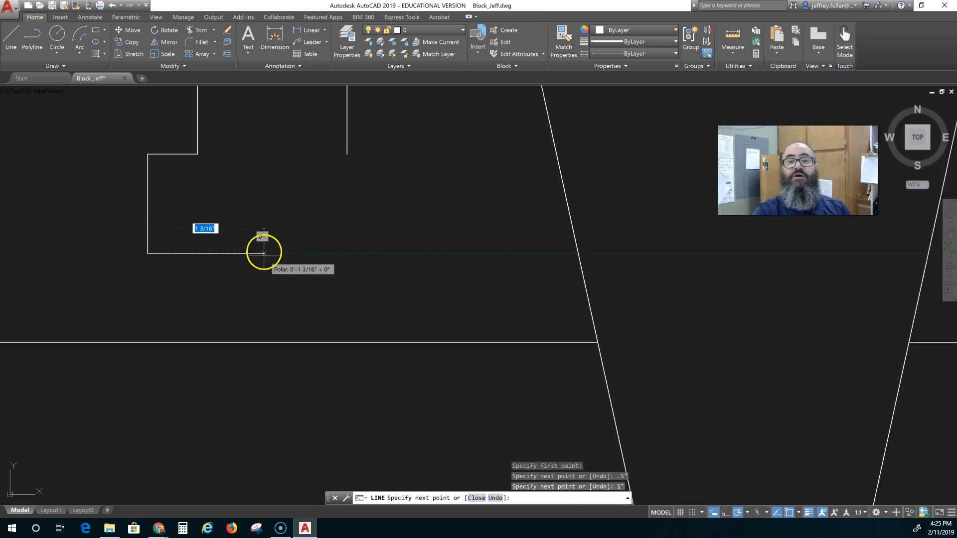
pyautogui.scroll(-4, 263, 258)
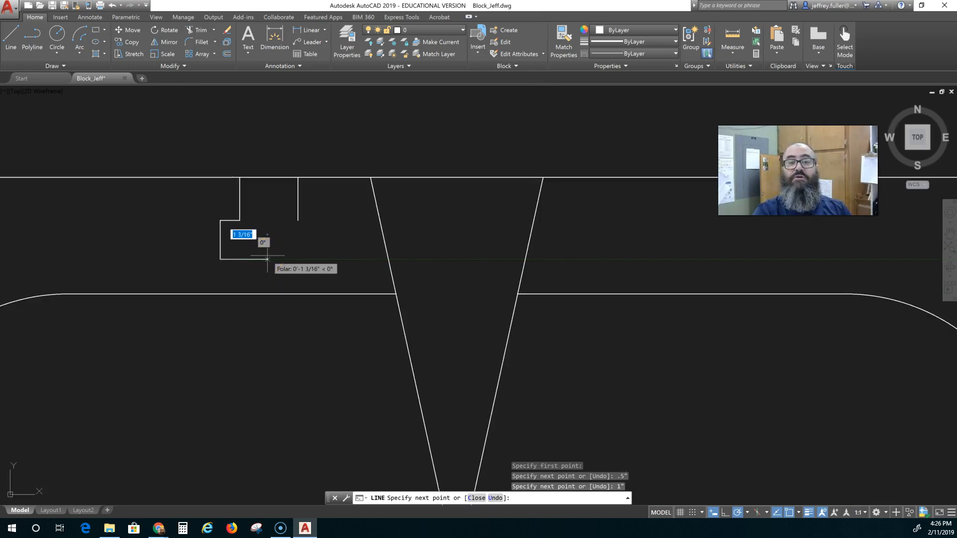
pyautogui.press('Escape')
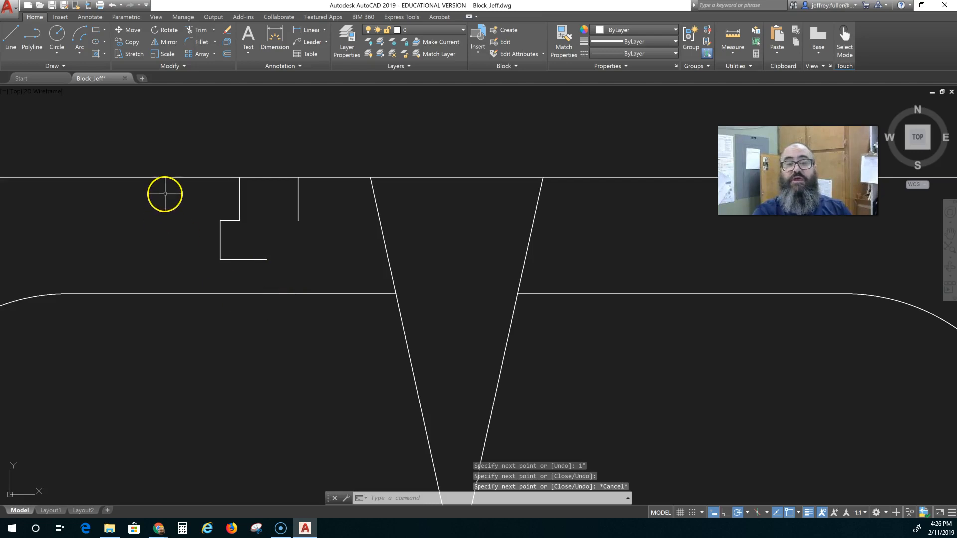
pyautogui.click(166, 42)
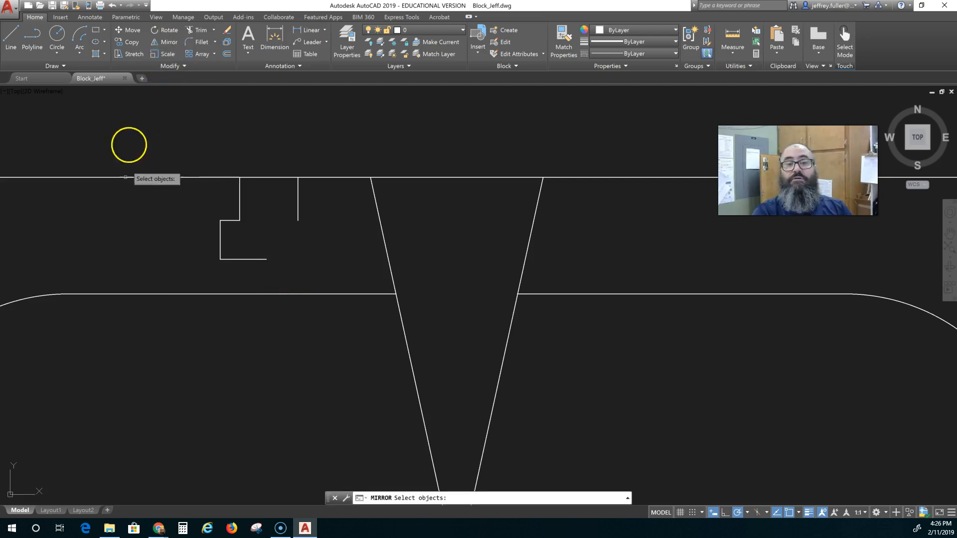
pyautogui.click(229, 220)
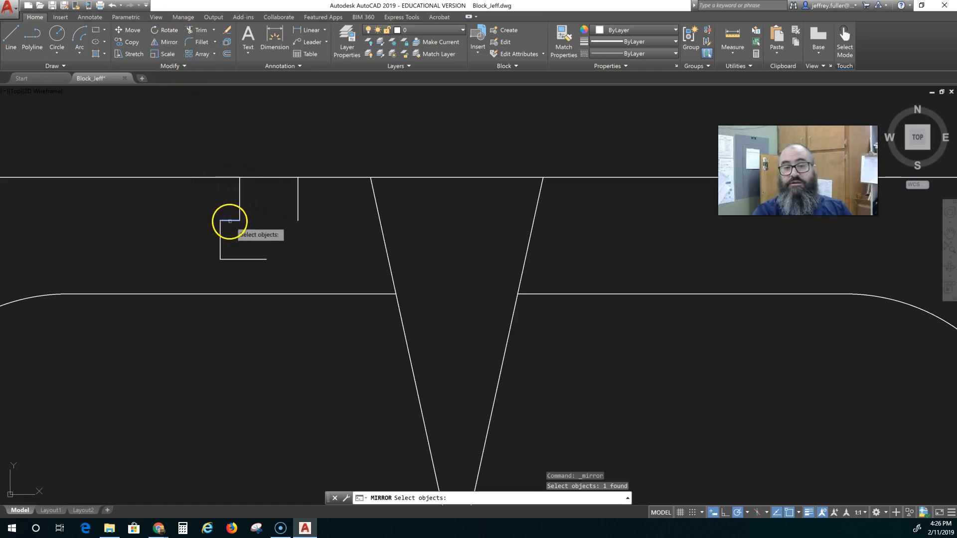
pyautogui.click(220, 236)
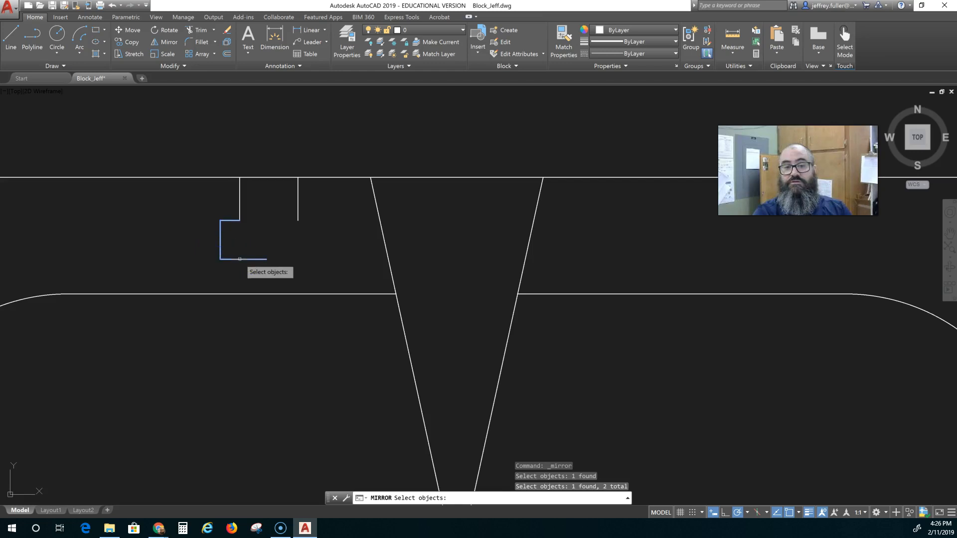
pyautogui.click(239, 259)
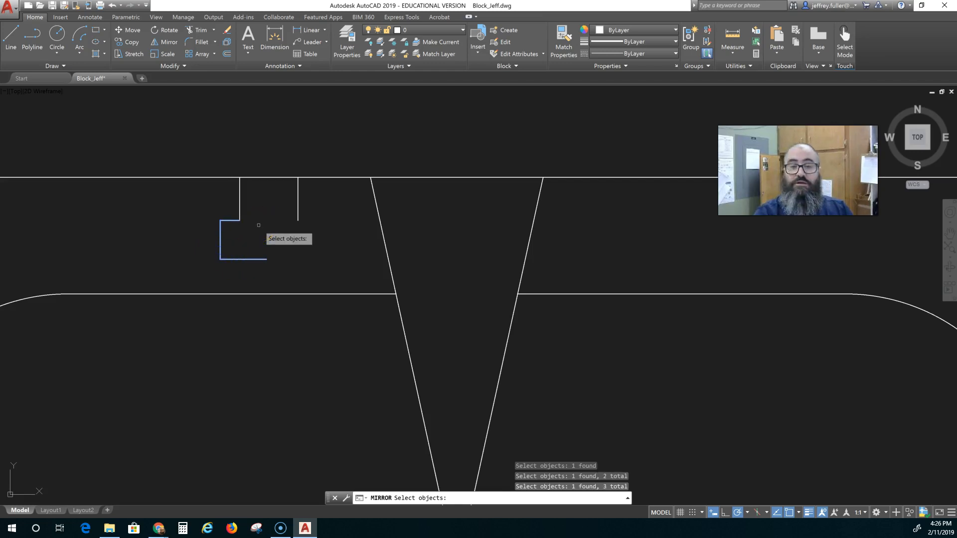
pyautogui.press('Return')
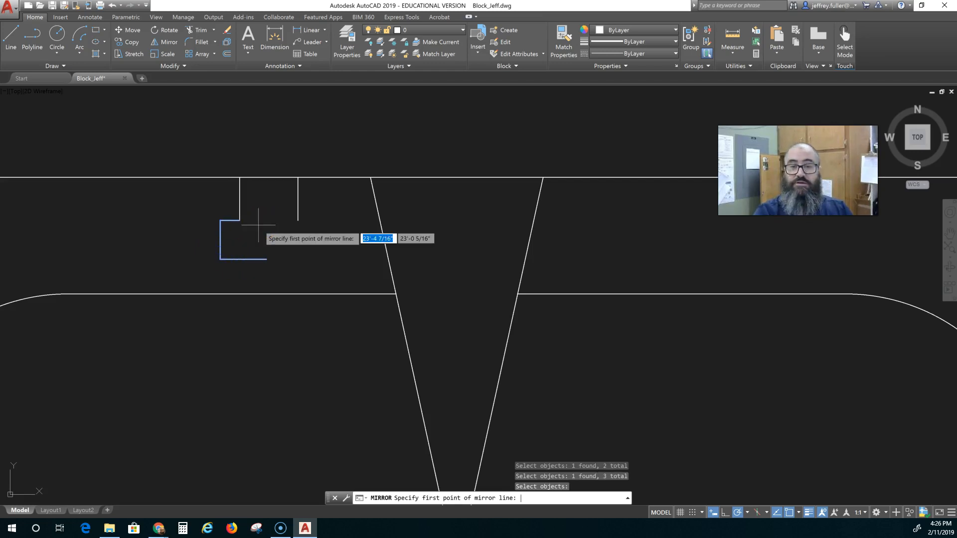
pyautogui.click(266, 260)
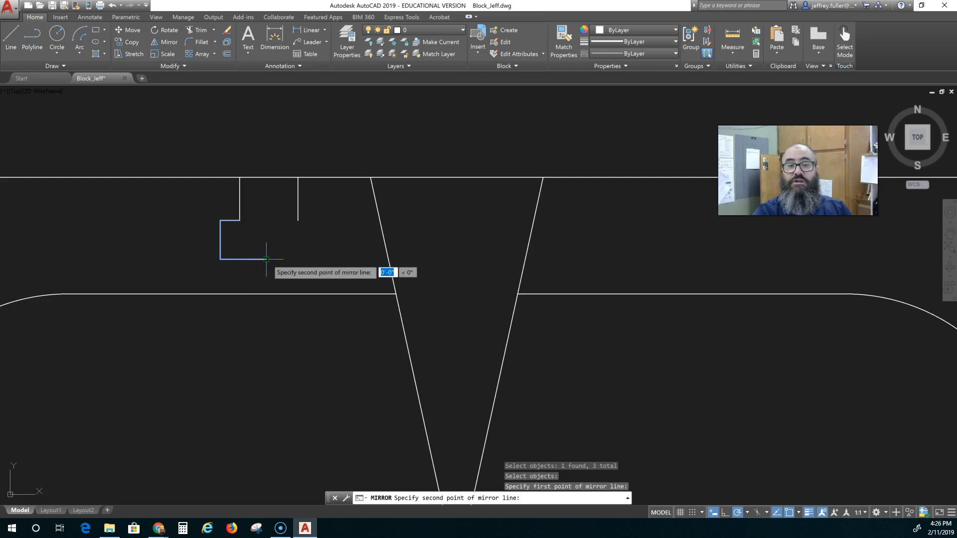
pyautogui.click(266, 225)
pyautogui.press('Escape')
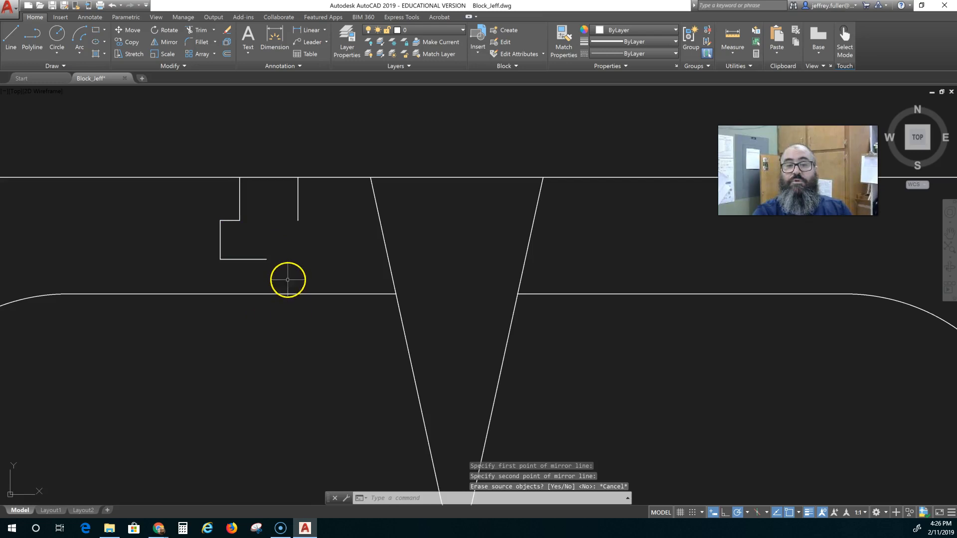
# Mirror the three new step lines about a vertical axis through the bottom line's free end, keeping the originals.
pyautogui.click(164, 42)
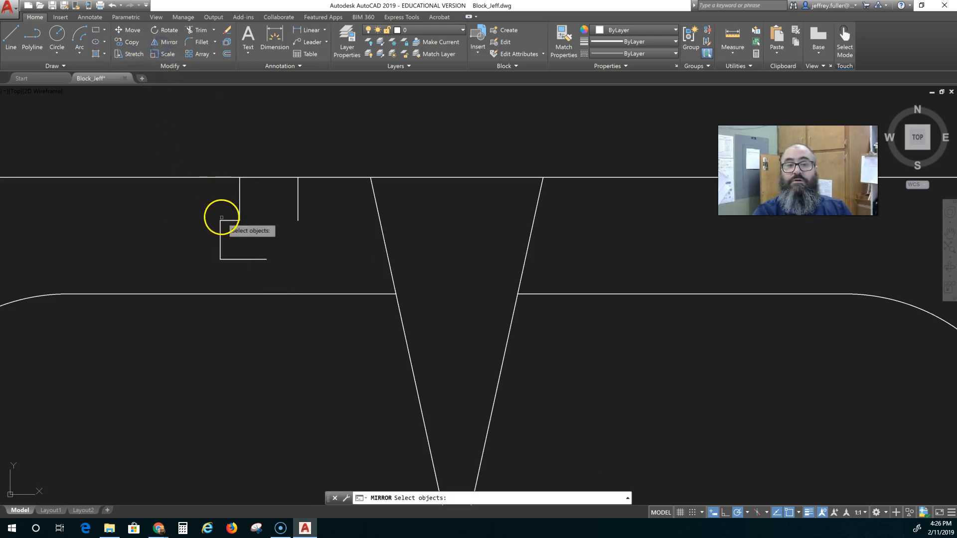
pyautogui.click(223, 220)
pyautogui.click(220, 235)
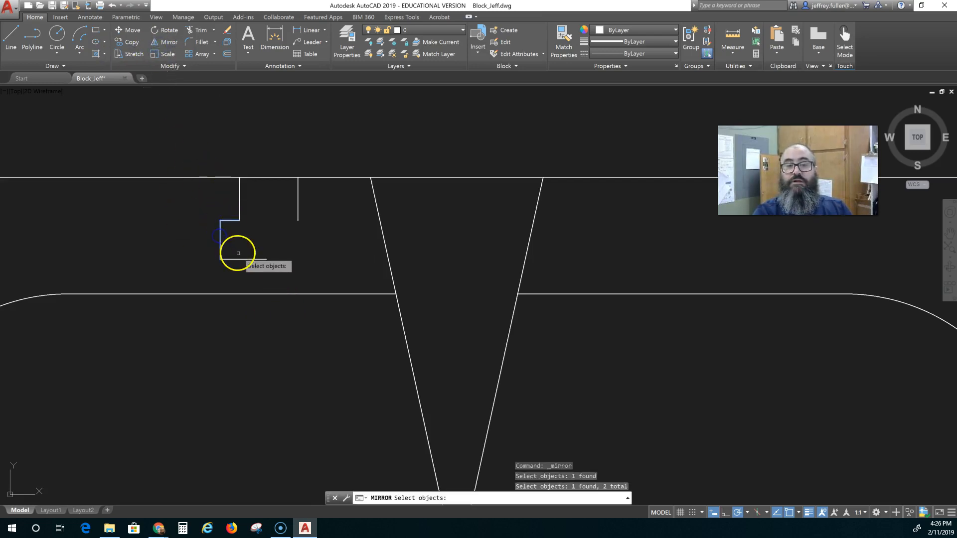
pyautogui.click(240, 258)
pyautogui.press('Return')
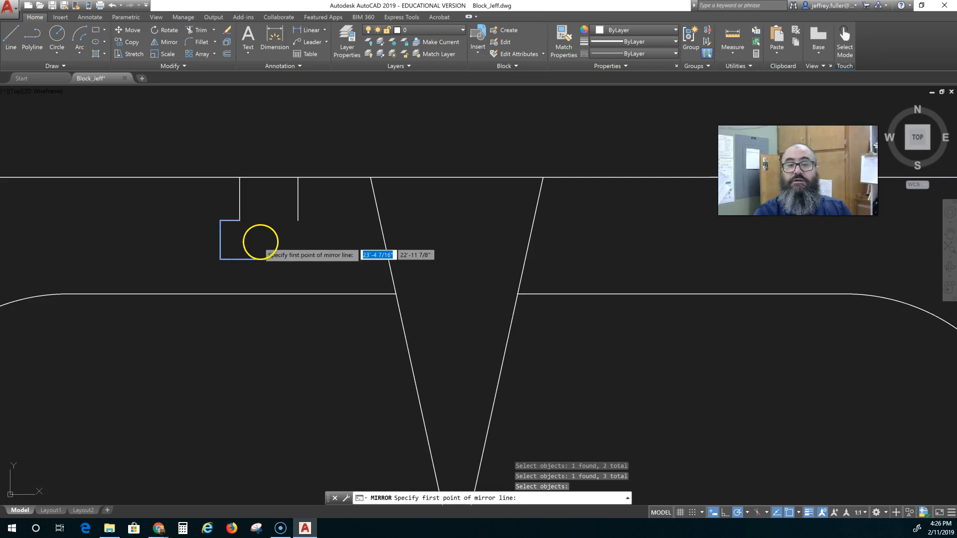
pyautogui.click(265, 259)
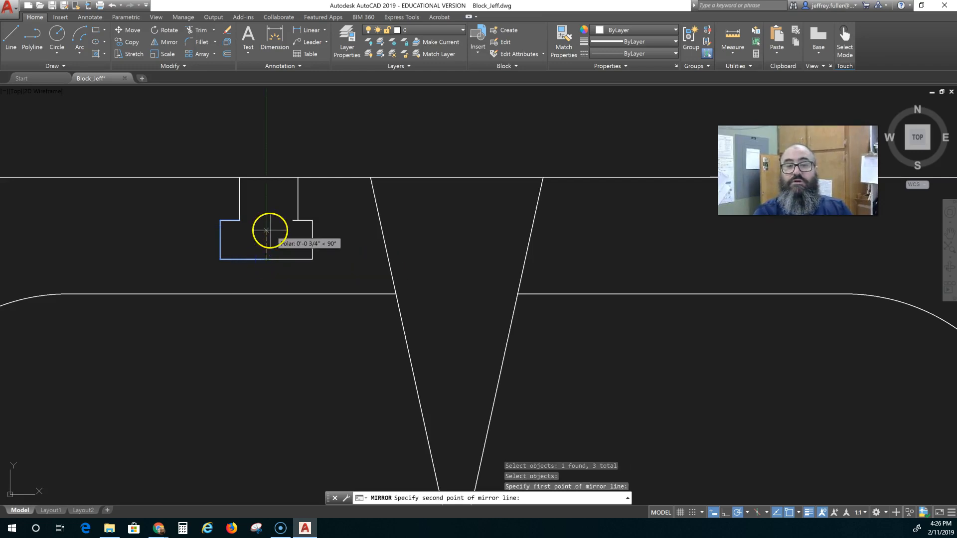
pyautogui.click(271, 231)
pyautogui.press('Return')
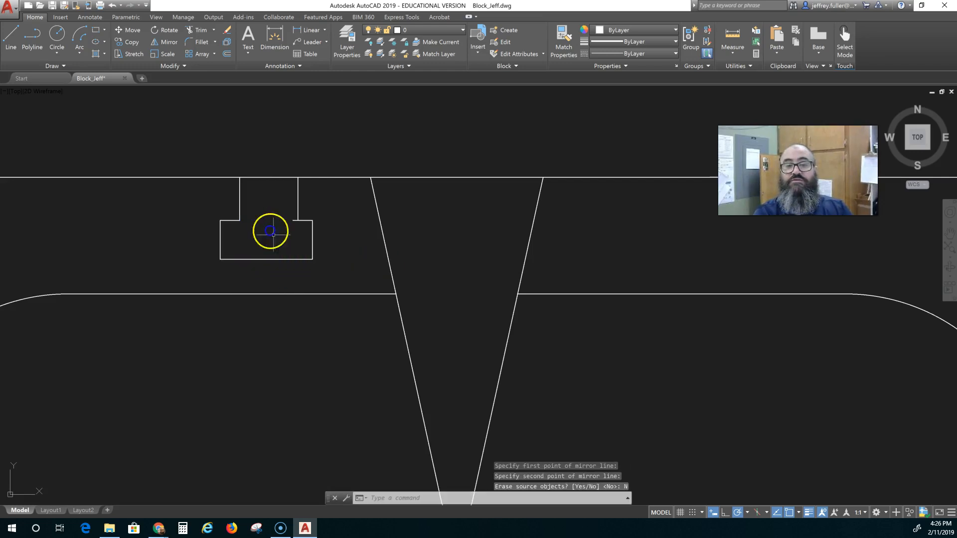
# Try to move the three mirrored lines slightly right by their upper outer corner.
pyautogui.click(288, 260)
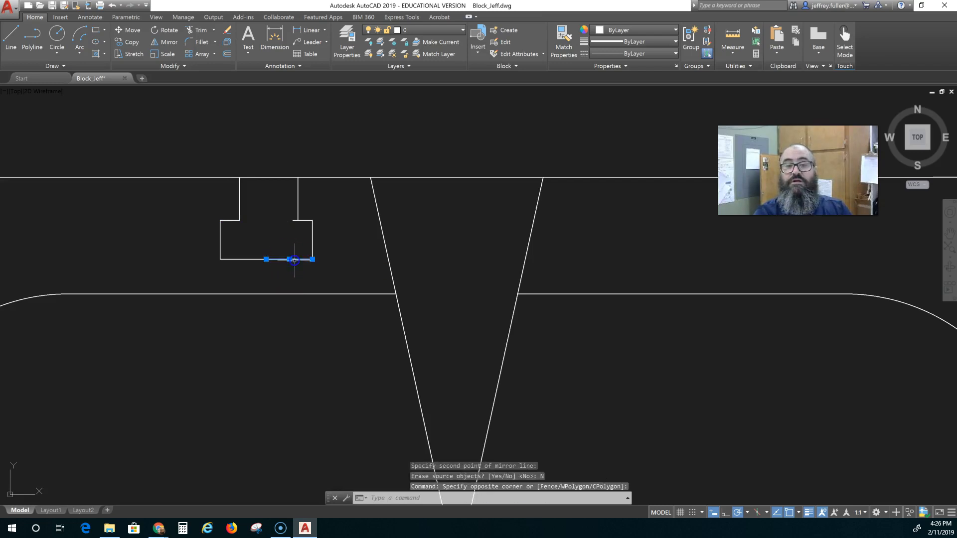
pyautogui.click(316, 253)
pyautogui.click(311, 246)
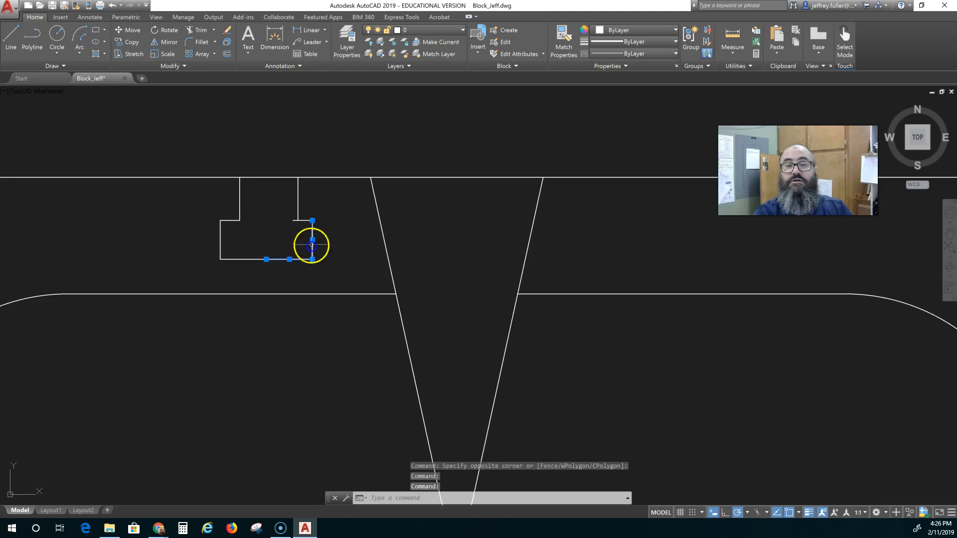
pyautogui.click(306, 220)
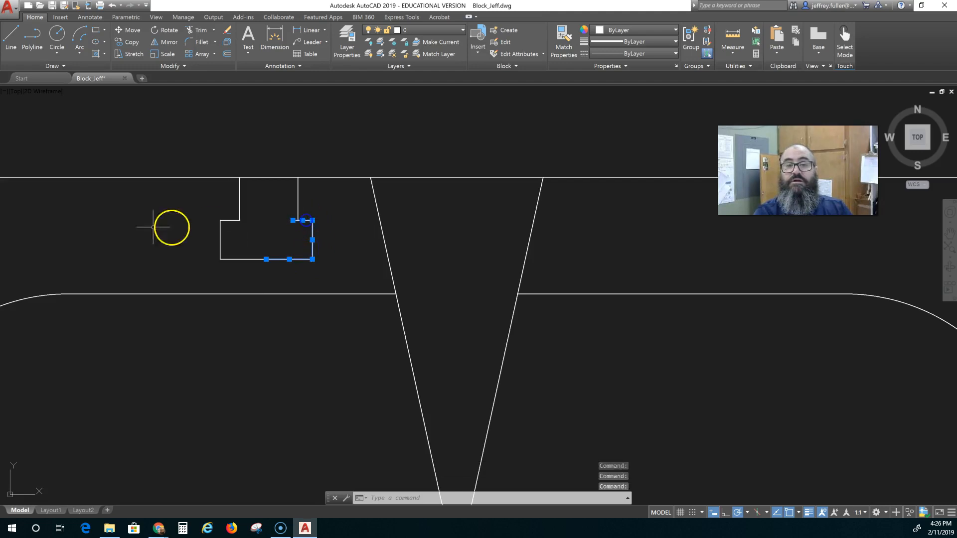
pyautogui.click(126, 31)
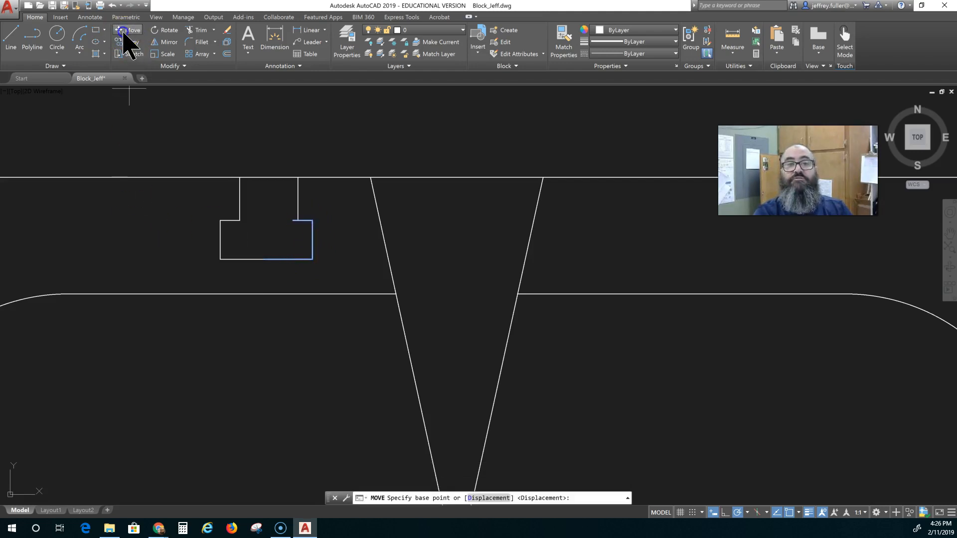
pyautogui.click(313, 220)
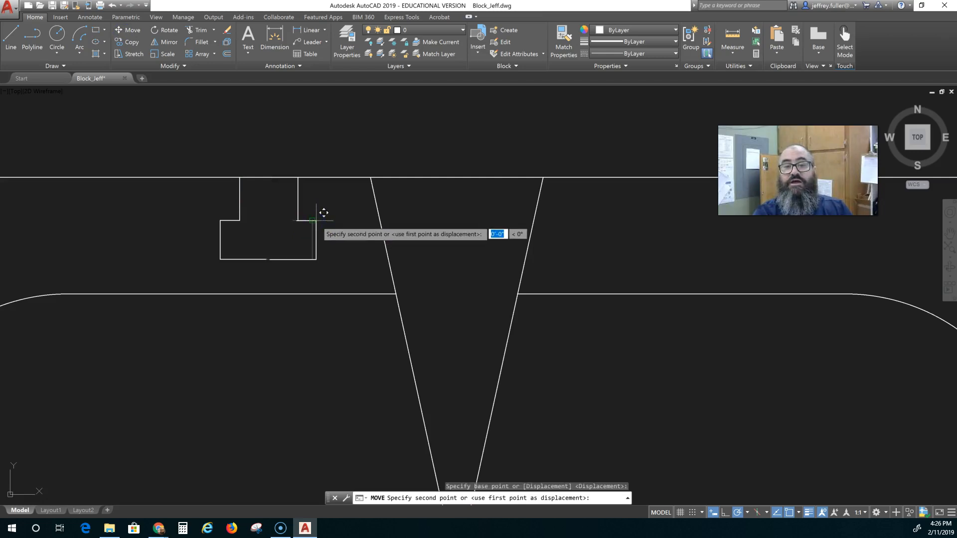
pyautogui.click(316, 220)
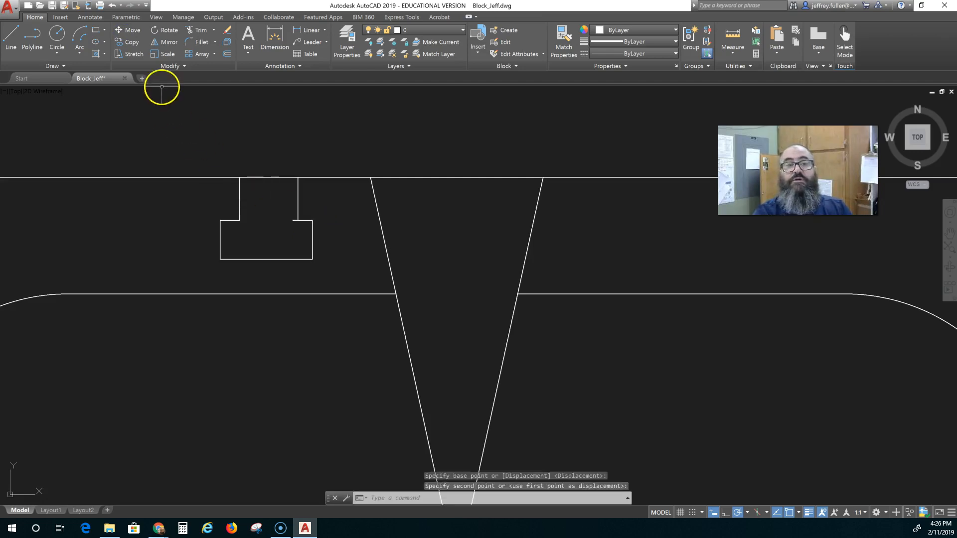
# Move the three mirrored lines right so the upper one starts at the right short vertical line's lower end.
pyautogui.click(132, 30)
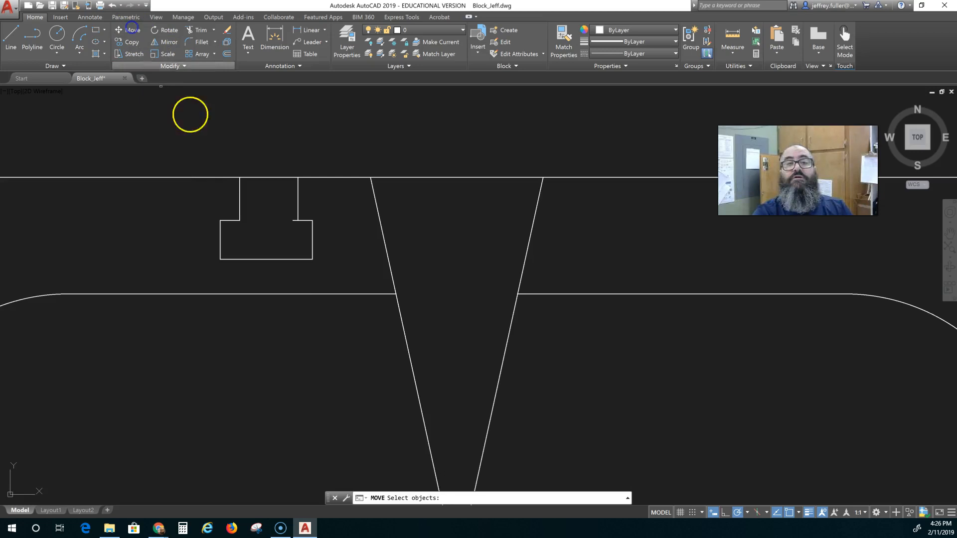
pyautogui.click(306, 221)
pyautogui.click(312, 241)
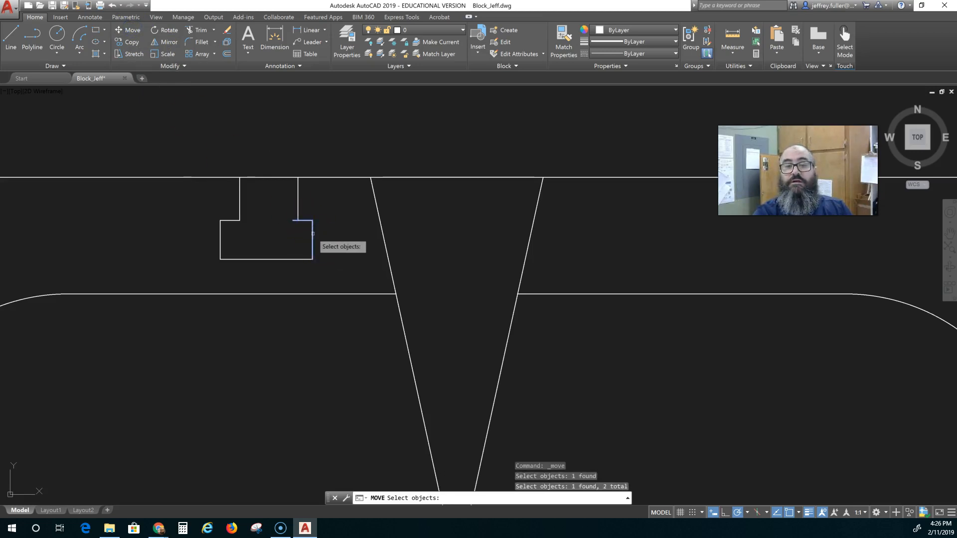
pyautogui.click(301, 260)
pyautogui.press('Return')
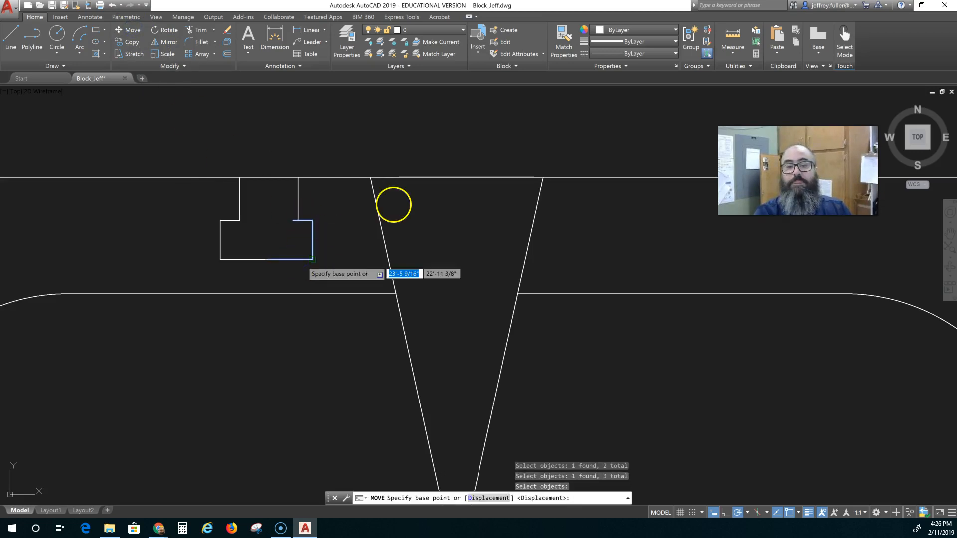
pyautogui.click(311, 259)
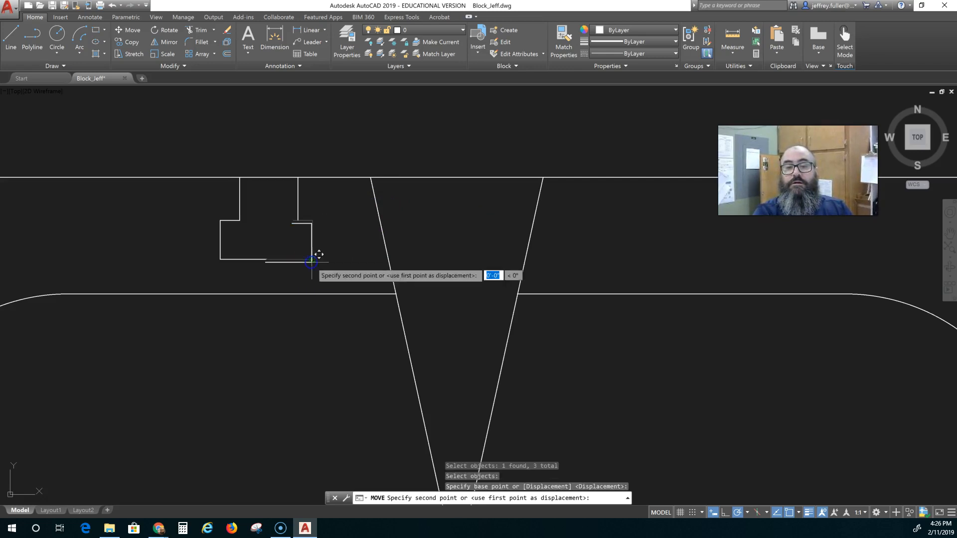
pyautogui.click(318, 260)
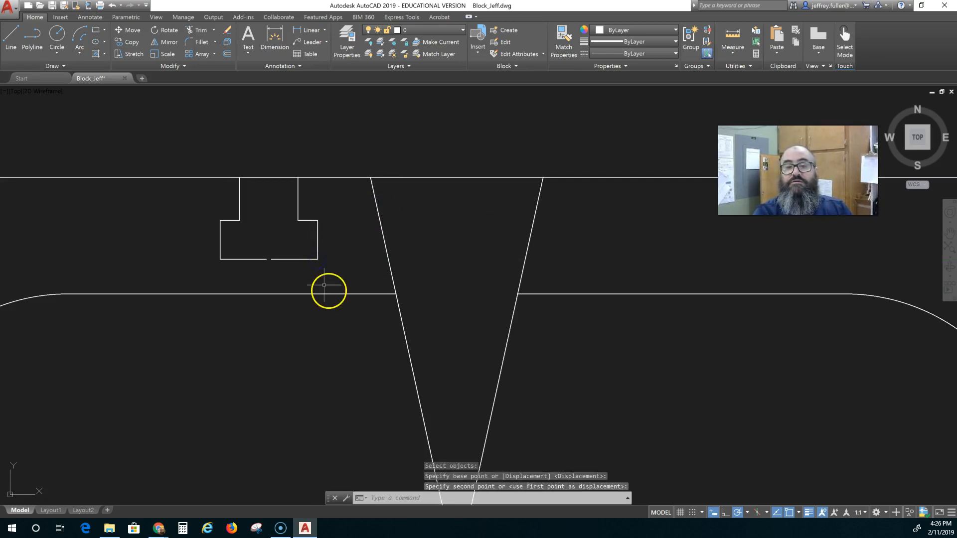
pyautogui.press('Escape')
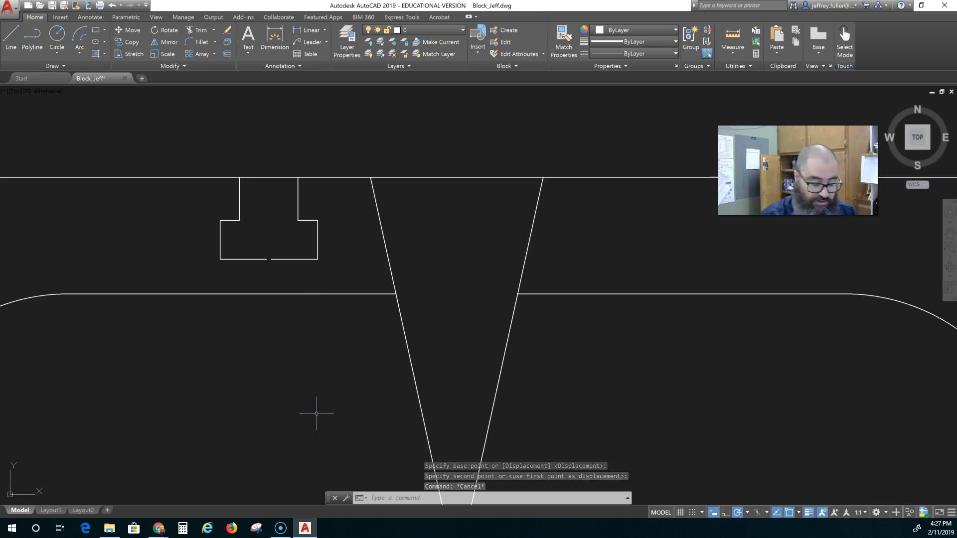
# Extend the right half of the stepped detail's bottom line to the left half, using all objects as boundary edges.
pyautogui.write('EXTEN')
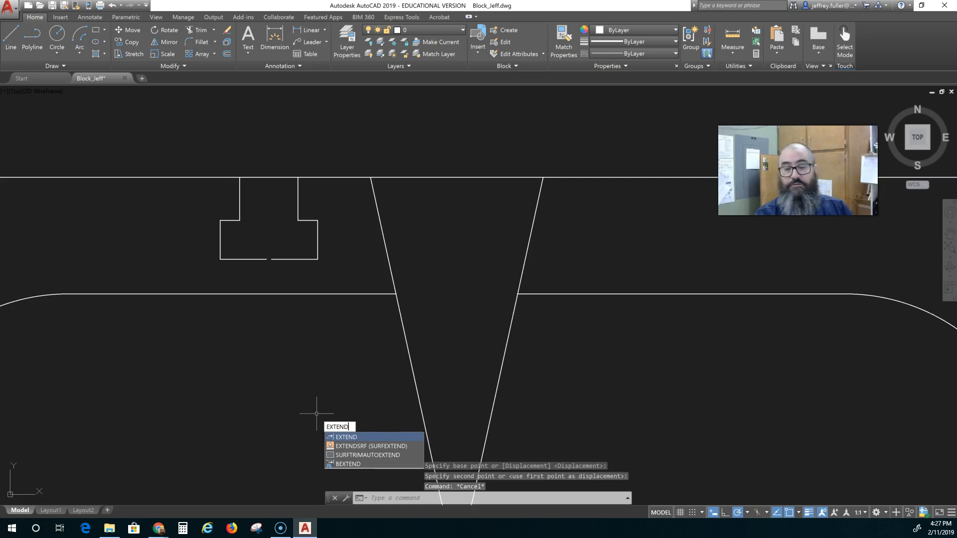
pyautogui.write('D')
pyautogui.press('Return')
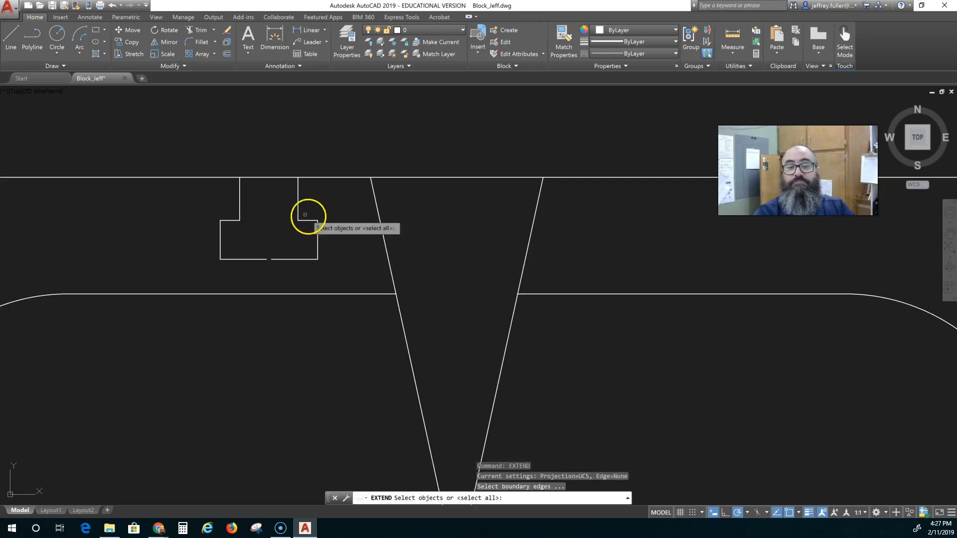
pyautogui.press('Return')
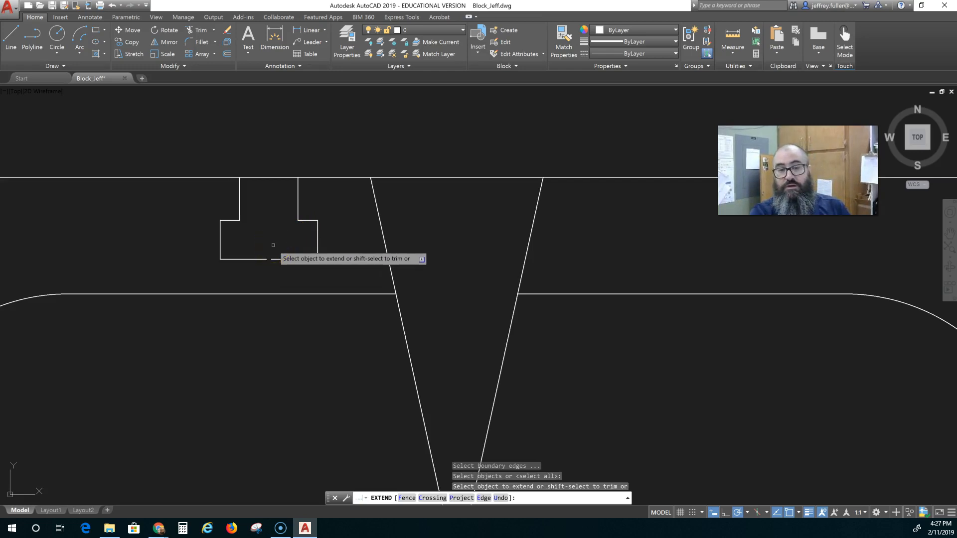
pyautogui.click(286, 257)
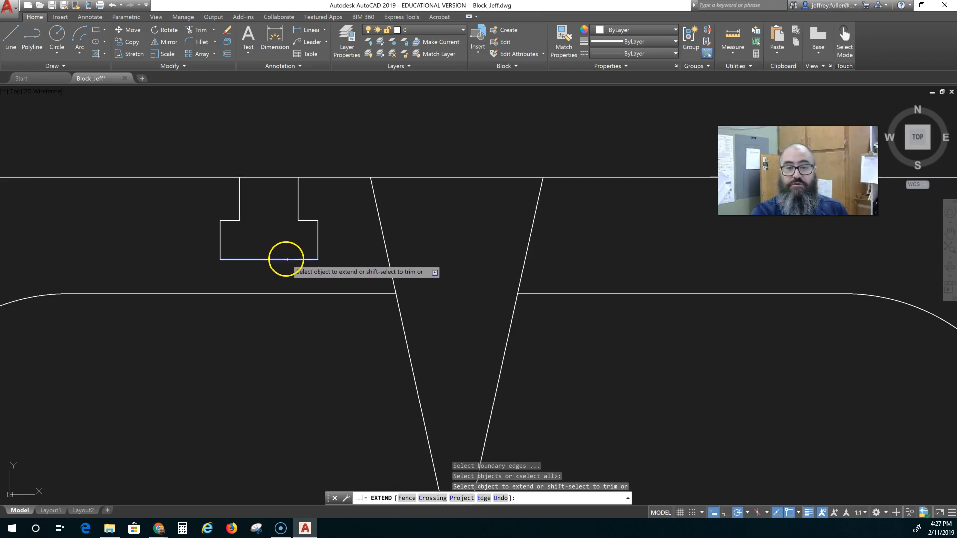
# Extend the stepped detail's upper horizontal line across the gap between the two short vertical lines, closing the lower rectangle.
pyautogui.click(286, 260)
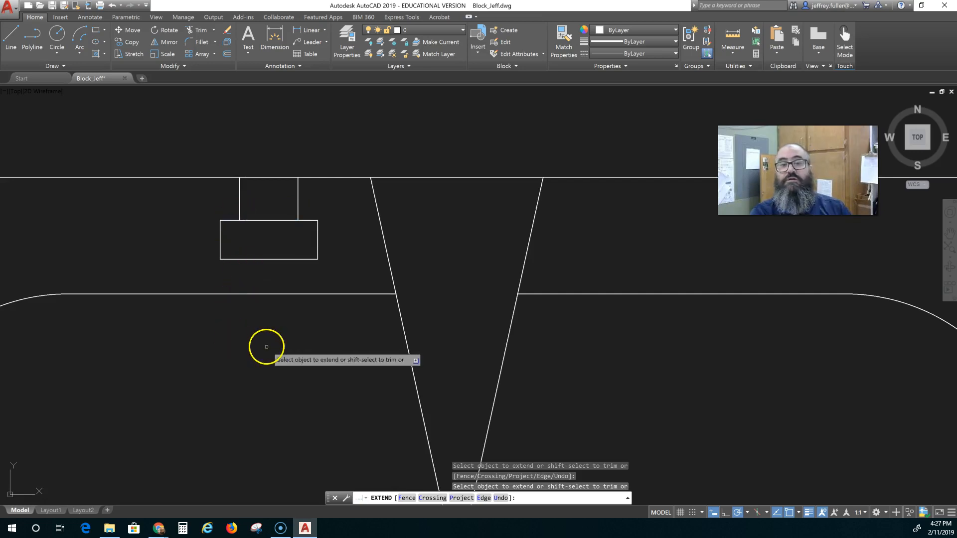
pyautogui.press('Escape')
# Mirror the whole stepped detail about a vertical axis through the midpoint of the outline's top edge, keeping the original.
pyautogui.scroll(-5, 280, 336)
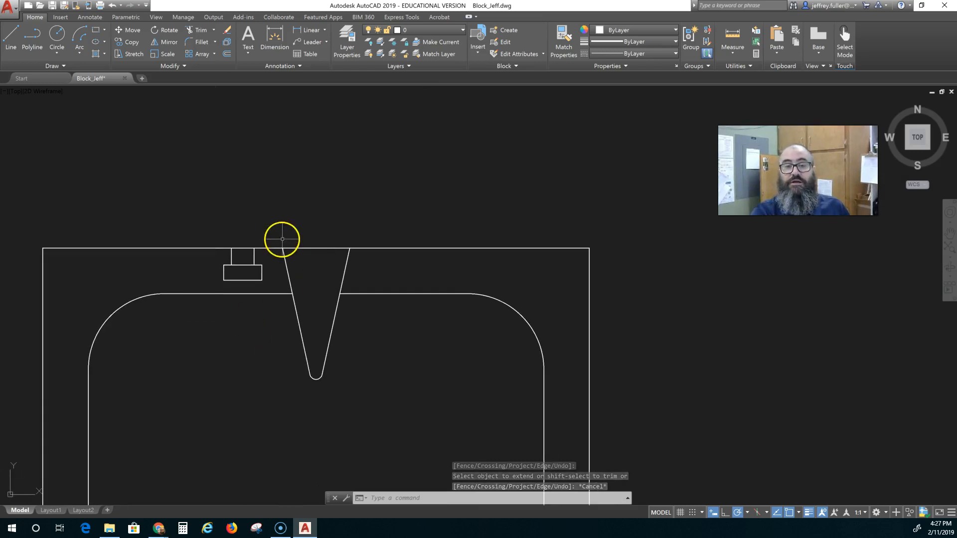
pyautogui.click(169, 42)
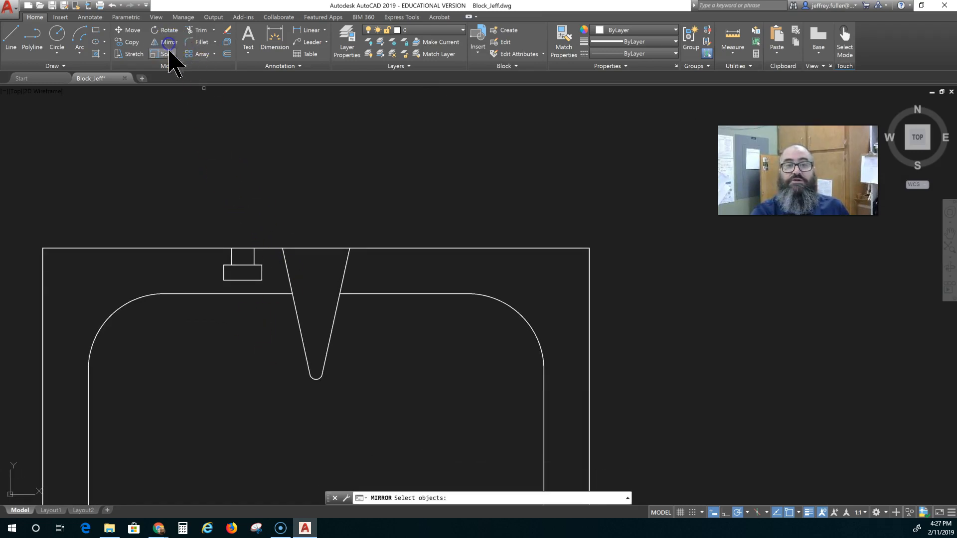
pyautogui.click(267, 256)
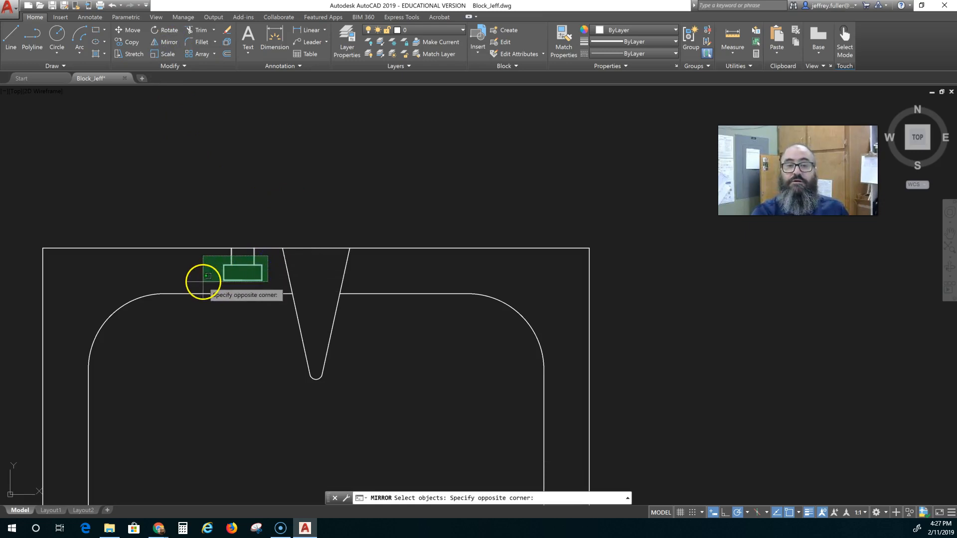
pyautogui.click(202, 279)
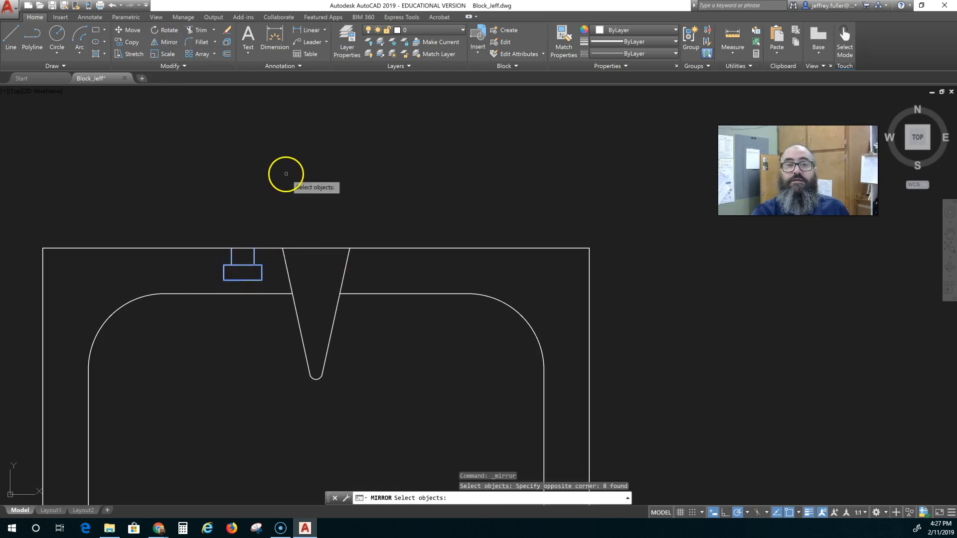
pyautogui.press('Return')
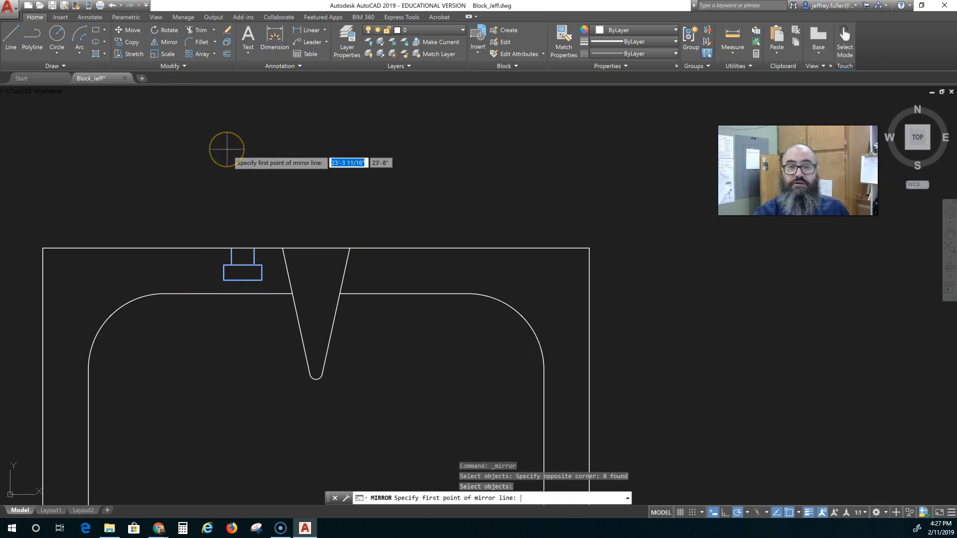
pyautogui.click(316, 248)
pyautogui.click(315, 301)
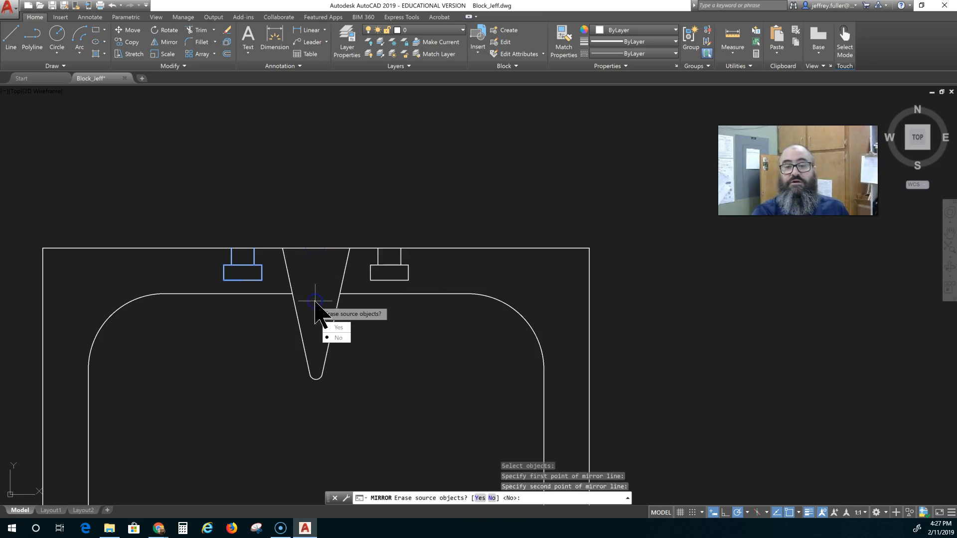
pyautogui.click(337, 338)
pyautogui.scroll(-8, 334, 361)
pyautogui.moveTo(333, 397); pyautogui.dragTo(293, 299, button='middle')
pyautogui.scroll(5, 278, 317)
pyautogui.scroll(-2, 278, 318)
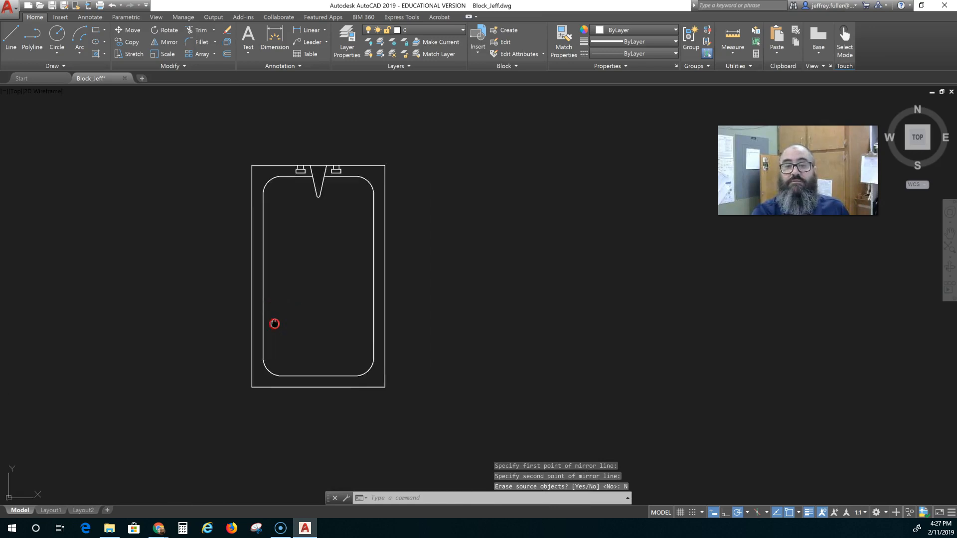
pyautogui.click(435, 160)
pyautogui.click(244, 441)
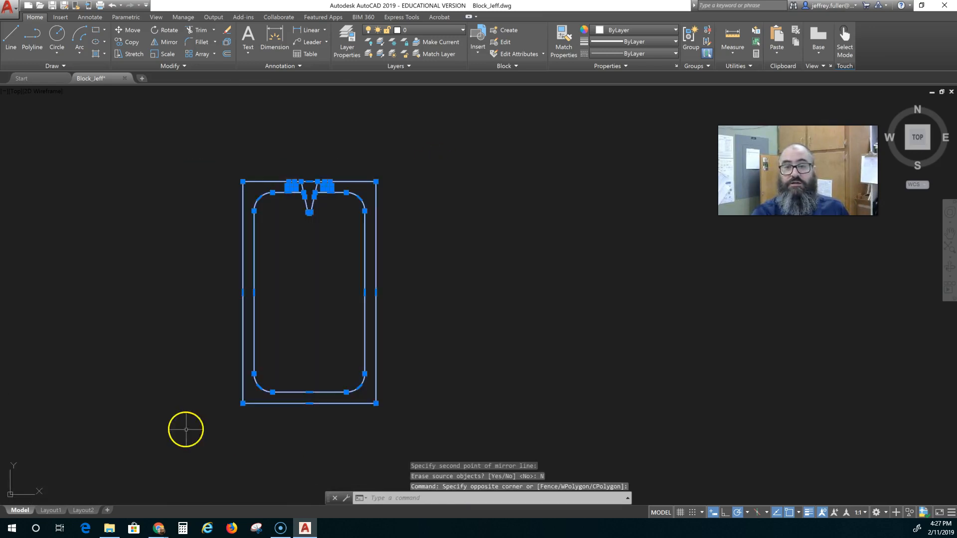
pyautogui.press('Escape')
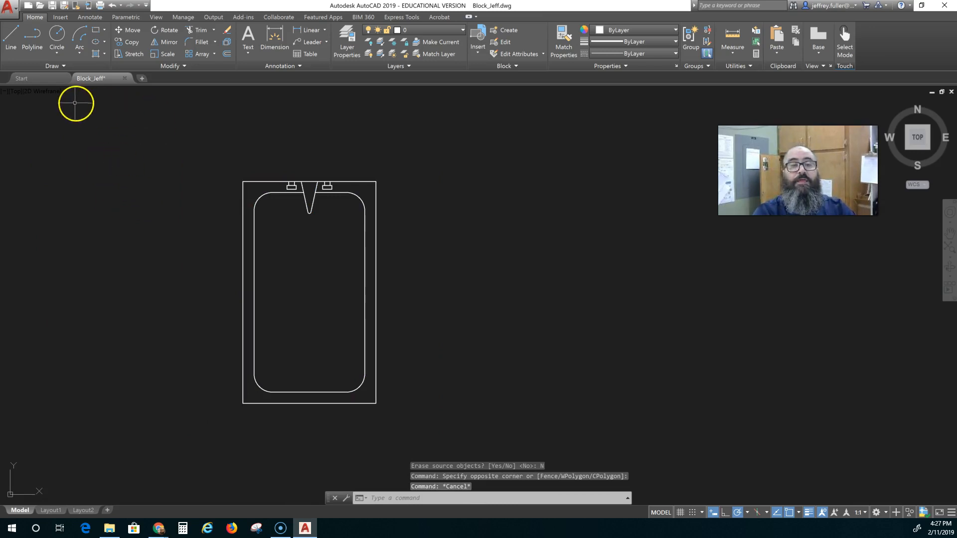
pyautogui.click(61, 17)
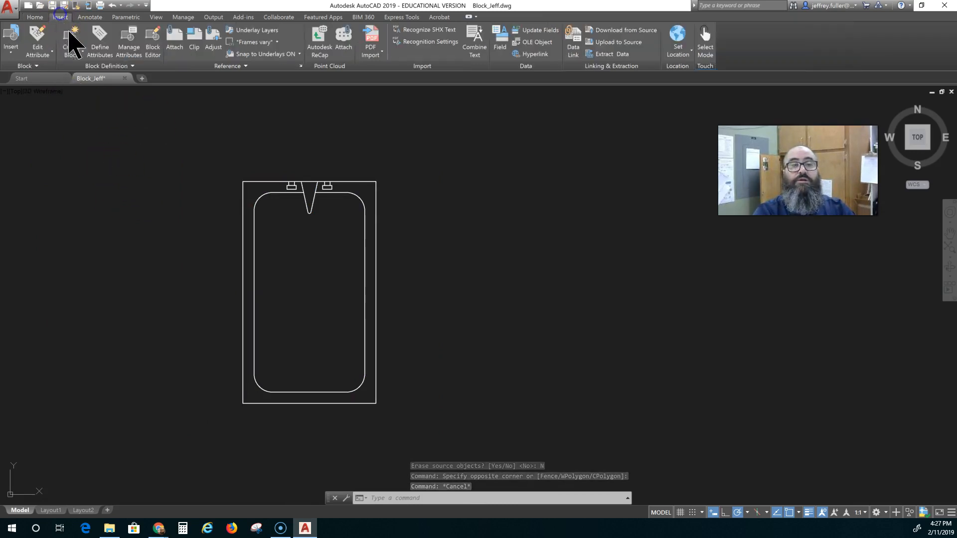
pyautogui.click(70, 42)
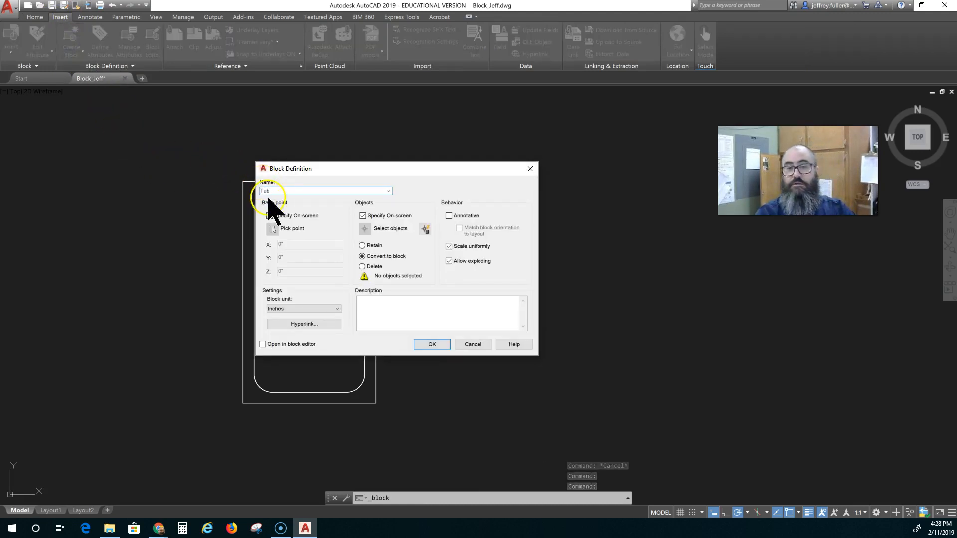
pyautogui.click(424, 344)
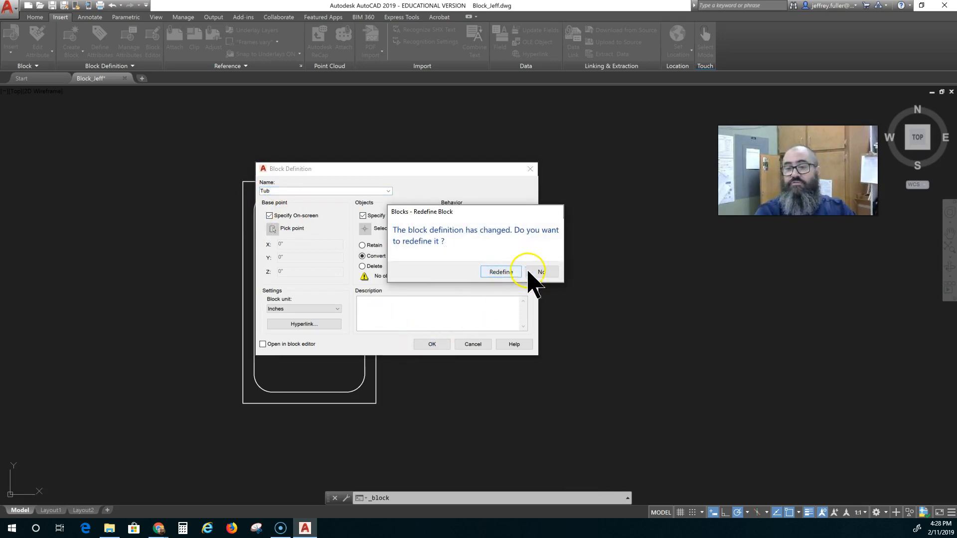
pyautogui.click(502, 271)
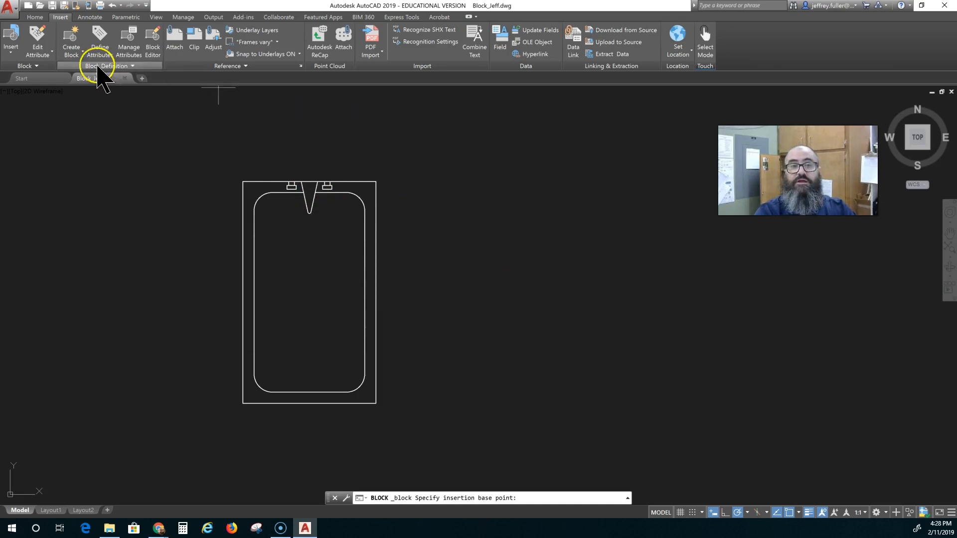
pyautogui.press('Escape')
# Define the whole fixture as a block named "tub 2", with its base point at the midpoint of the top edge.
pyautogui.click(72, 40)
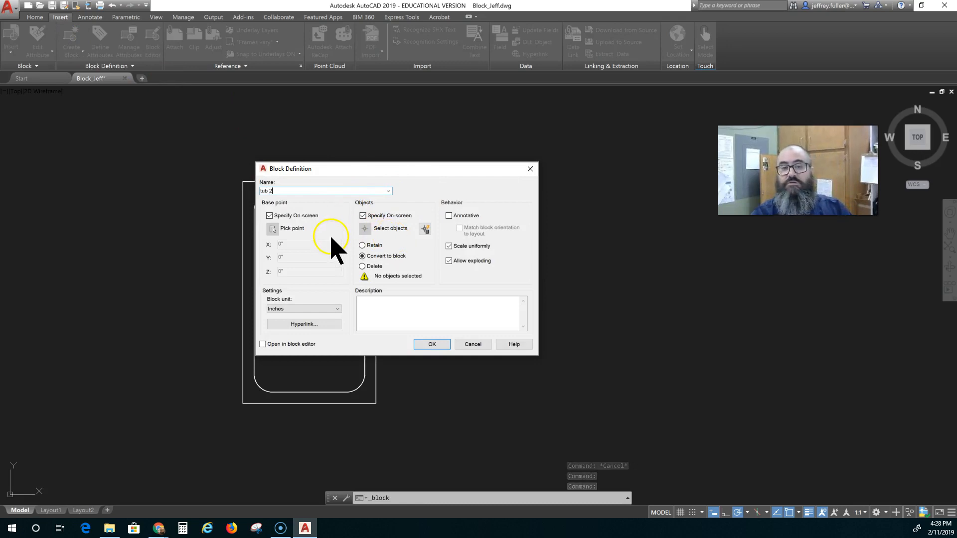
pyautogui.click(432, 345)
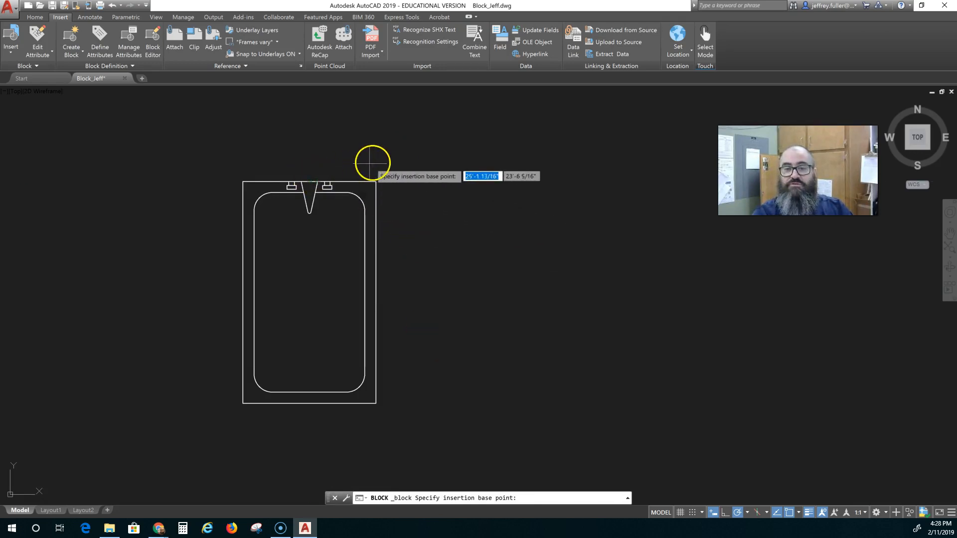
pyautogui.click(309, 182)
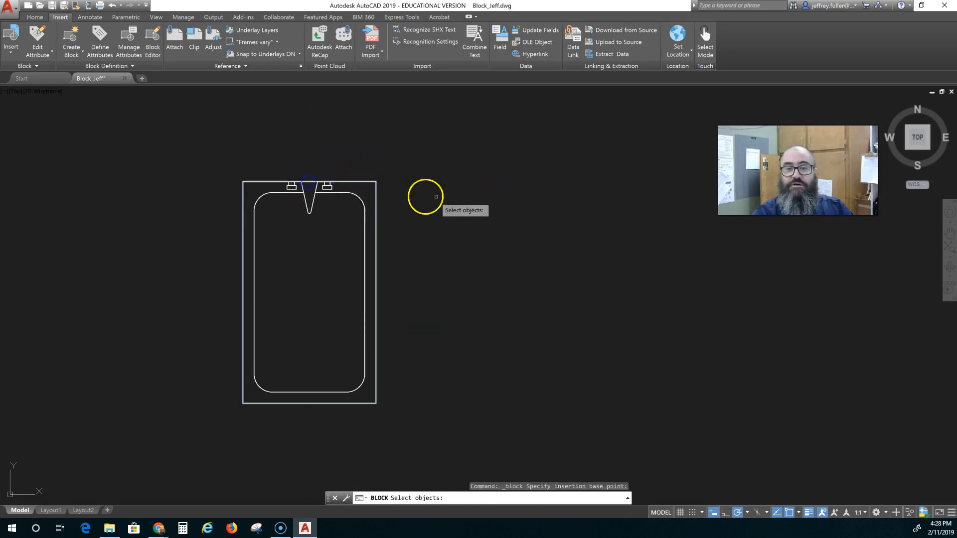
pyautogui.click(419, 156)
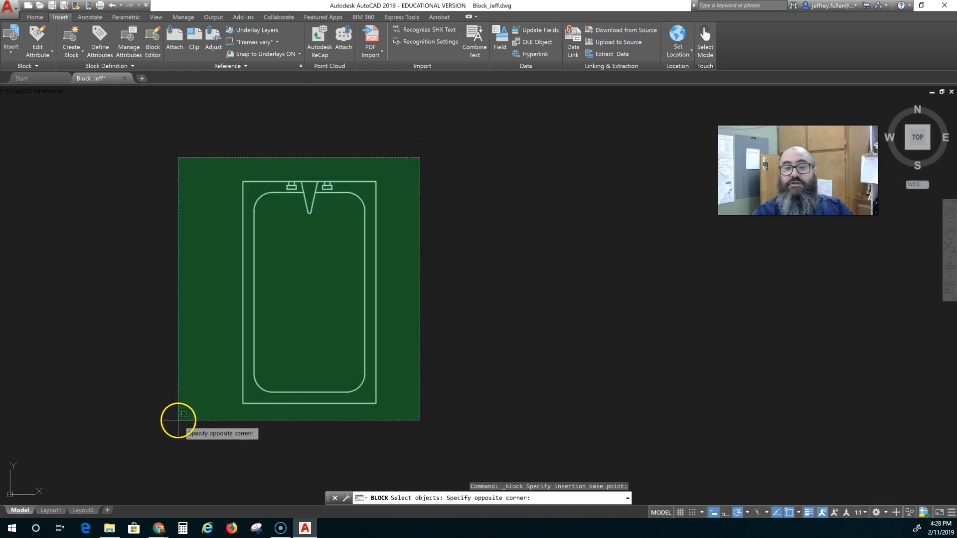
pyautogui.click(178, 420)
pyautogui.rightClick(171, 389)
# Preview moving the new tub block as a single object by its insertion-point grip, without placing it.
pyautogui.scroll(-3, 185, 383)
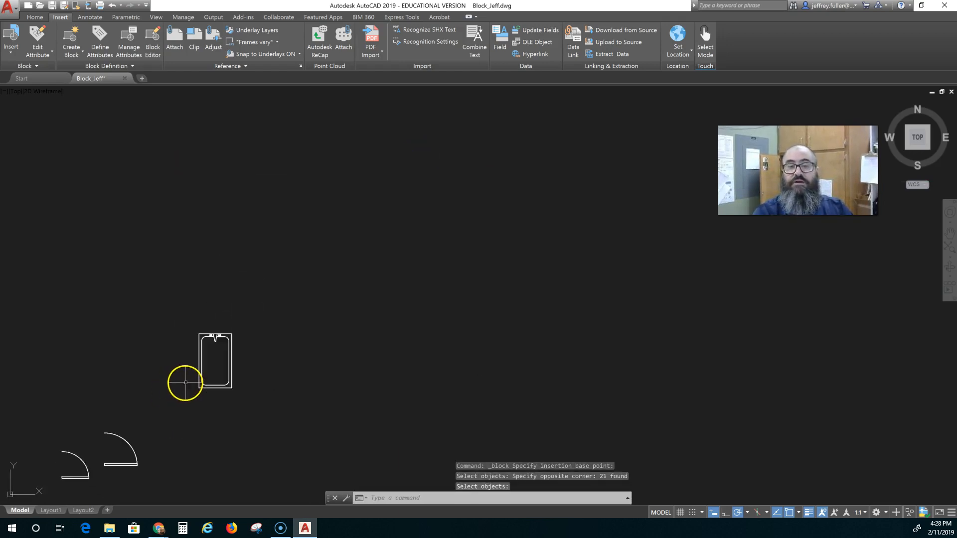
pyautogui.click(223, 341)
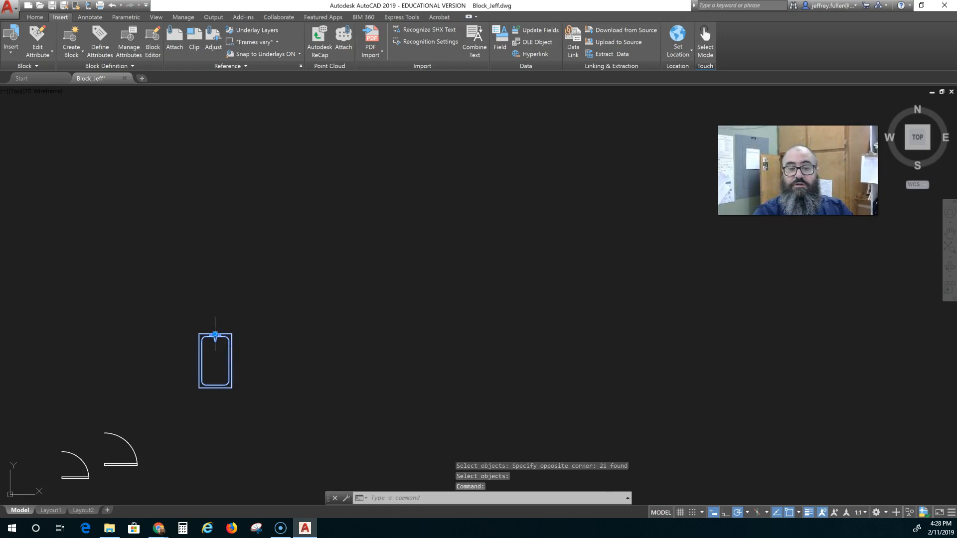
pyautogui.click(215, 334)
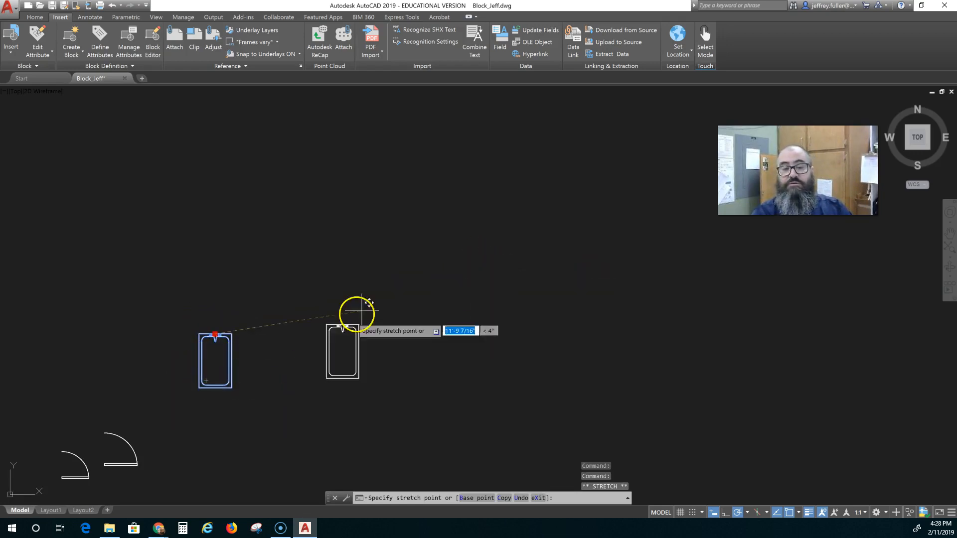
pyautogui.press('Escape')
pyautogui.scroll(-3, 329, 347)
pyautogui.moveTo(308, 378); pyautogui.dragTo(368, 381, button='middle')
pyautogui.scroll(5, 288, 306)
pyautogui.scroll(-2, 353, 319)
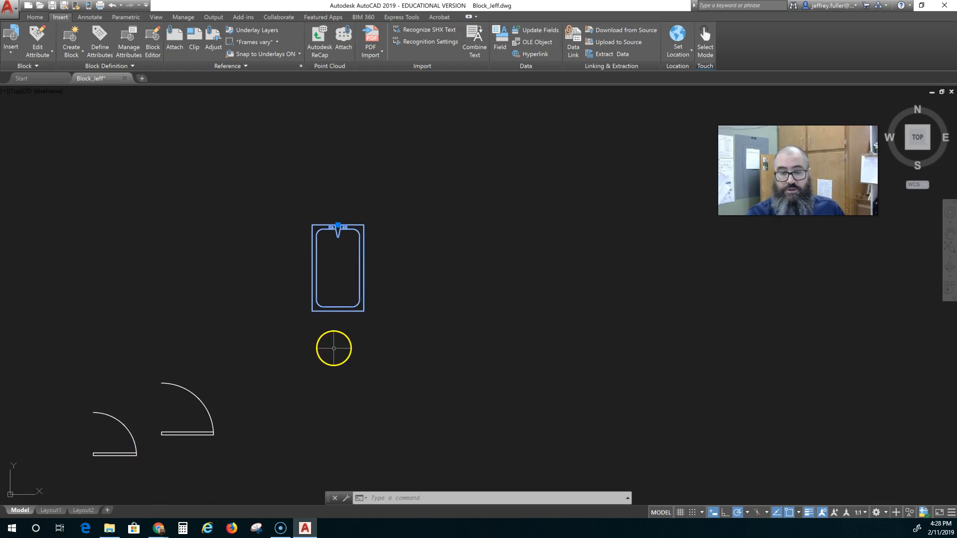
pyautogui.scroll(-2, 290, 384)
pyautogui.moveTo(288, 385); pyautogui.dragTo(328, 339, button='middle')
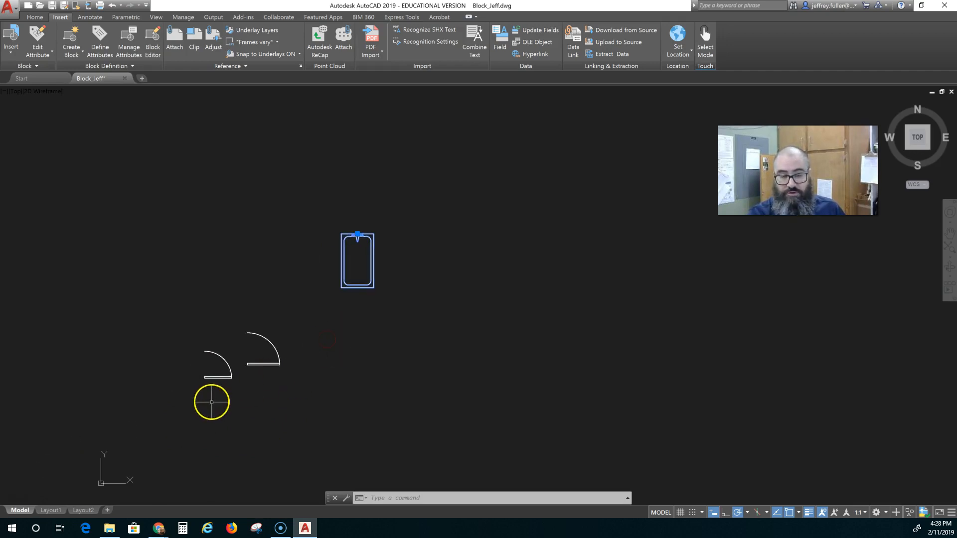